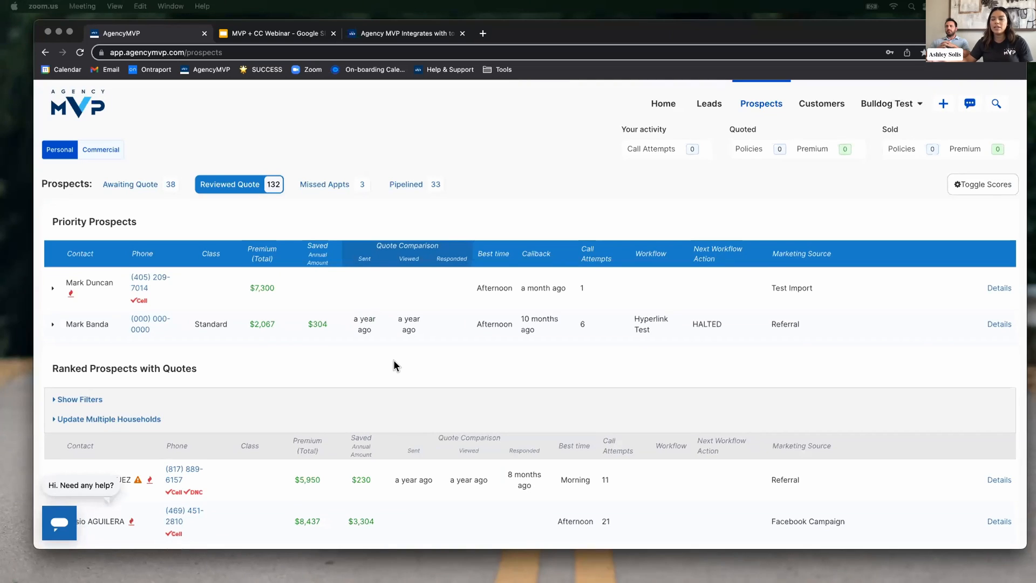
- Open the details of the first prospect in the Ranked Prospects with Quotes list
scroll(394, 365, down, 5)
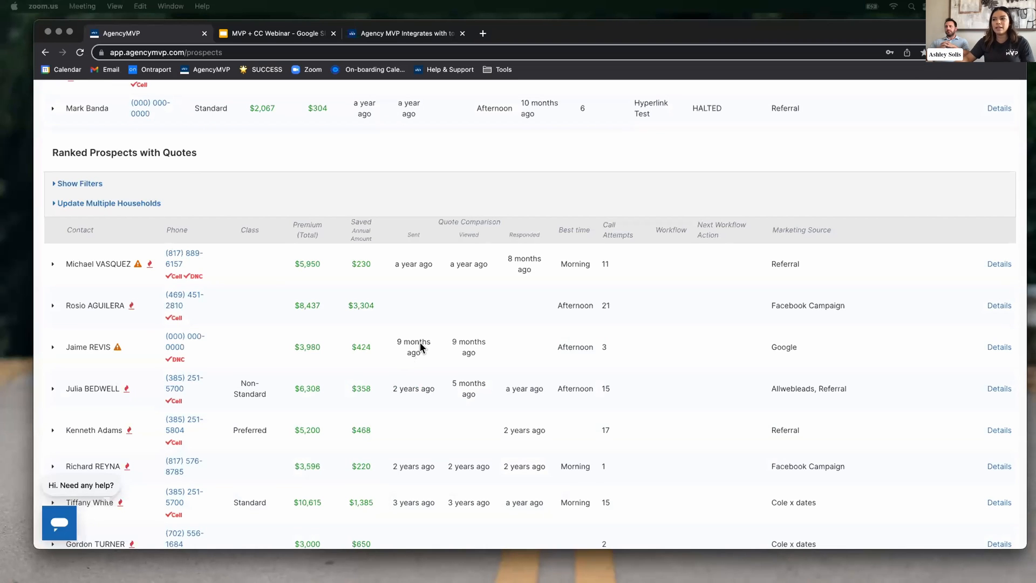
scroll(521, 362, up, 3)
scroll(522, 362, down, 3)
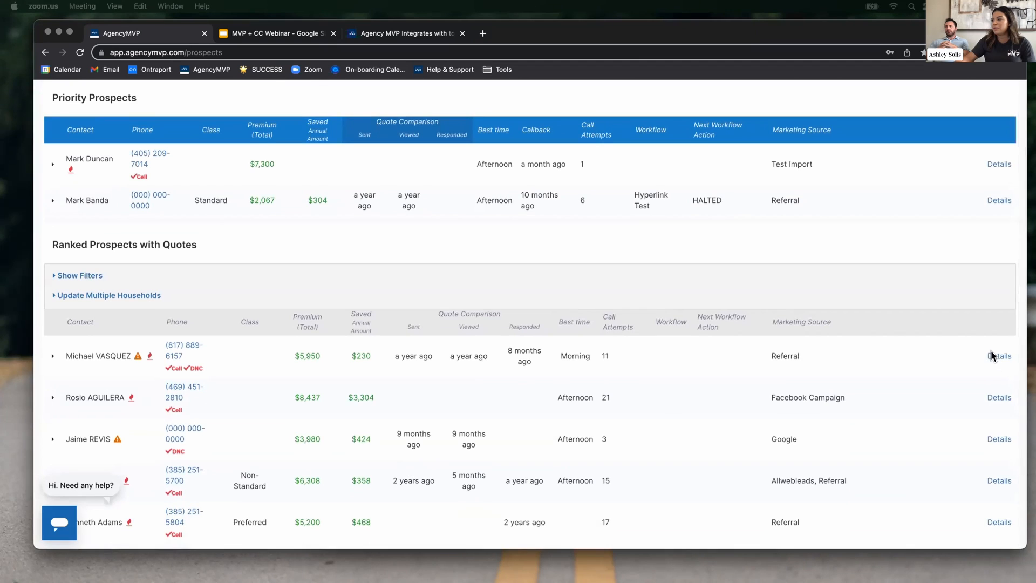
click(992, 355)
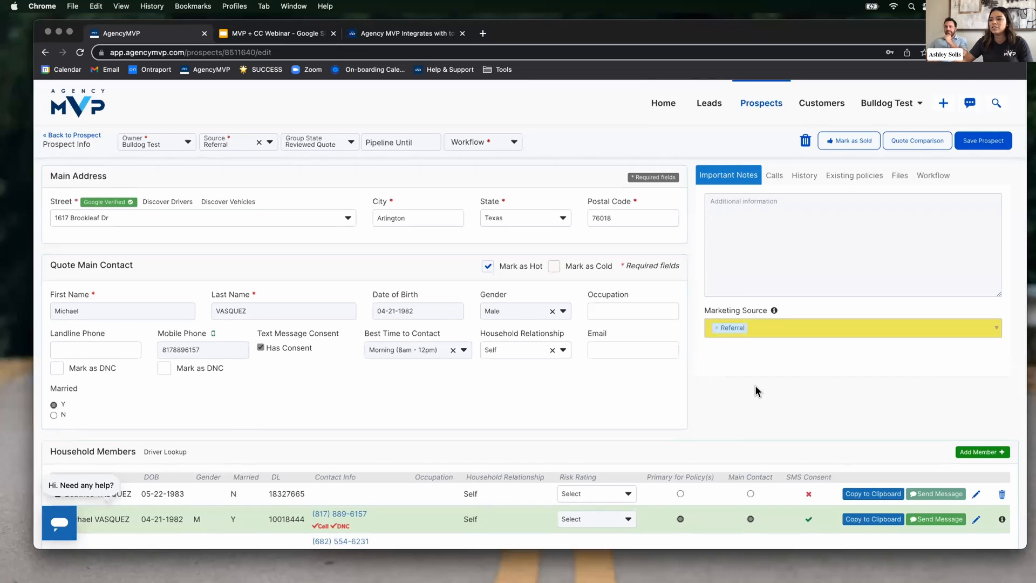
- Review the prospect's residences, vehicles, current carrier and auto quote details
scroll(755, 386, down, 6)
scroll(756, 385, down, 3)
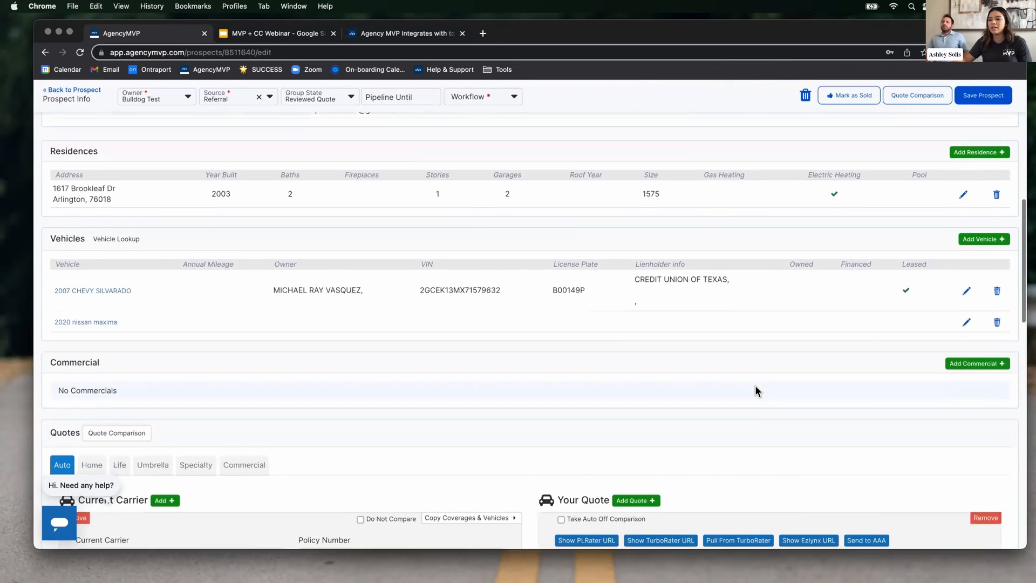
scroll(756, 387, down, 2)
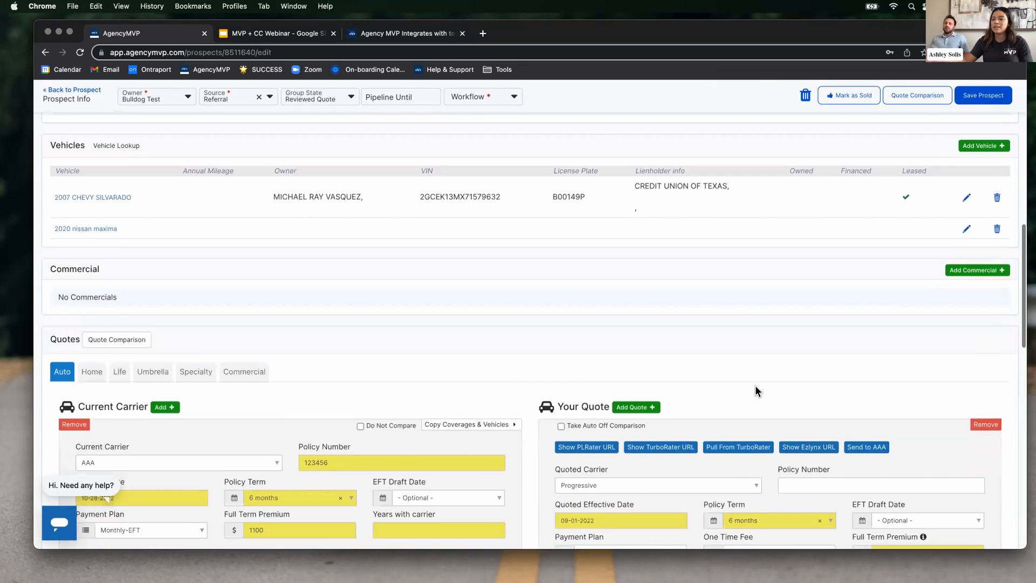
scroll(756, 385, down, 5)
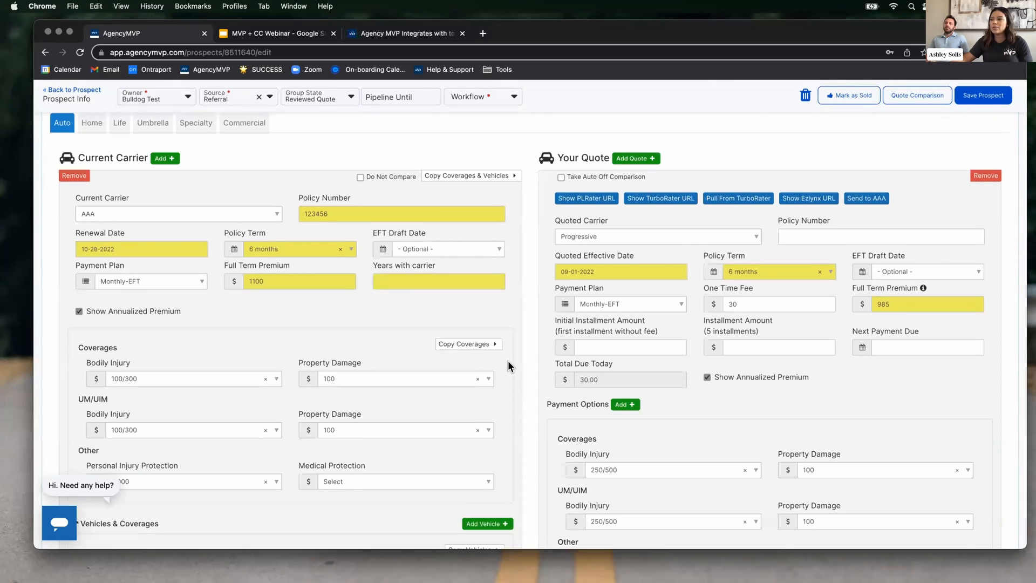
scroll(508, 360, up, 2)
scroll(508, 361, up, 15)
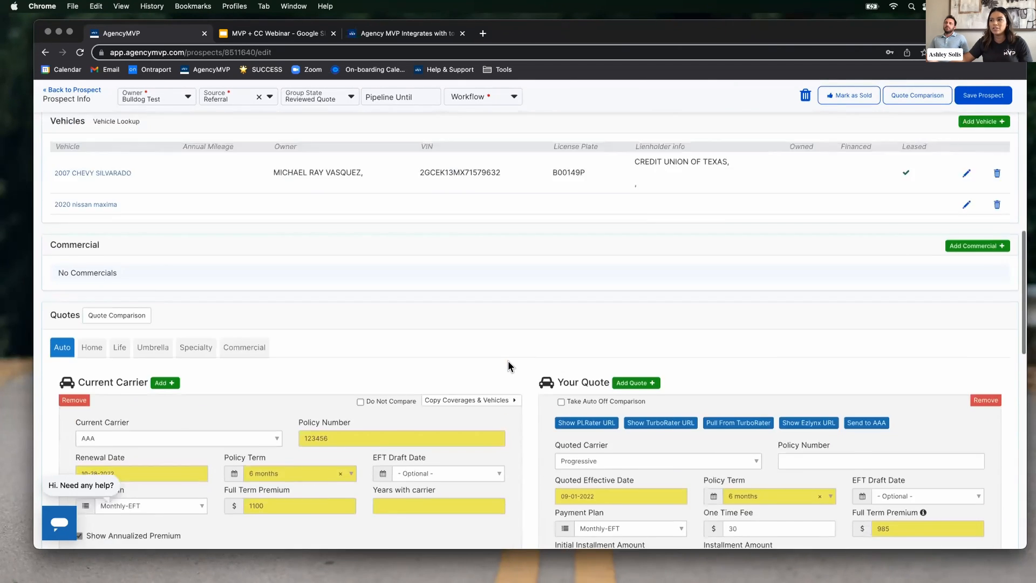
scroll(507, 361, up, 3)
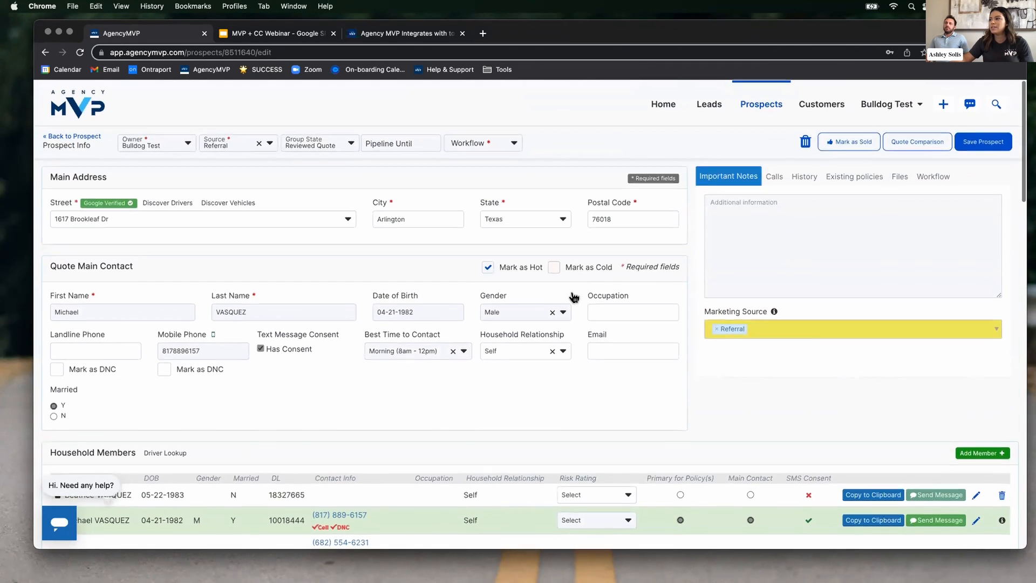
- View the prospect's files area and go over the household details down to the auto quotes
click(901, 176)
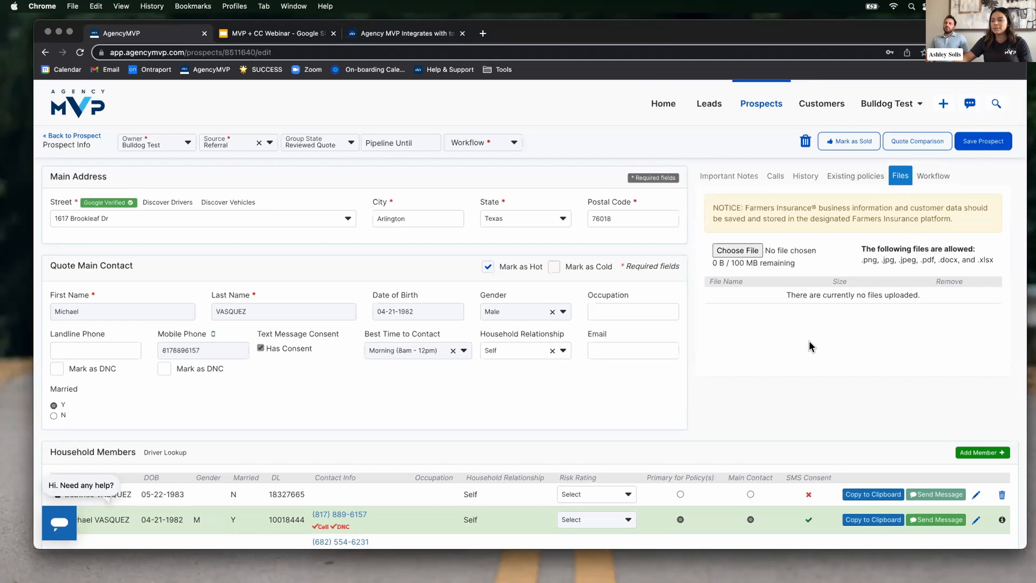
scroll(809, 341, down, 10)
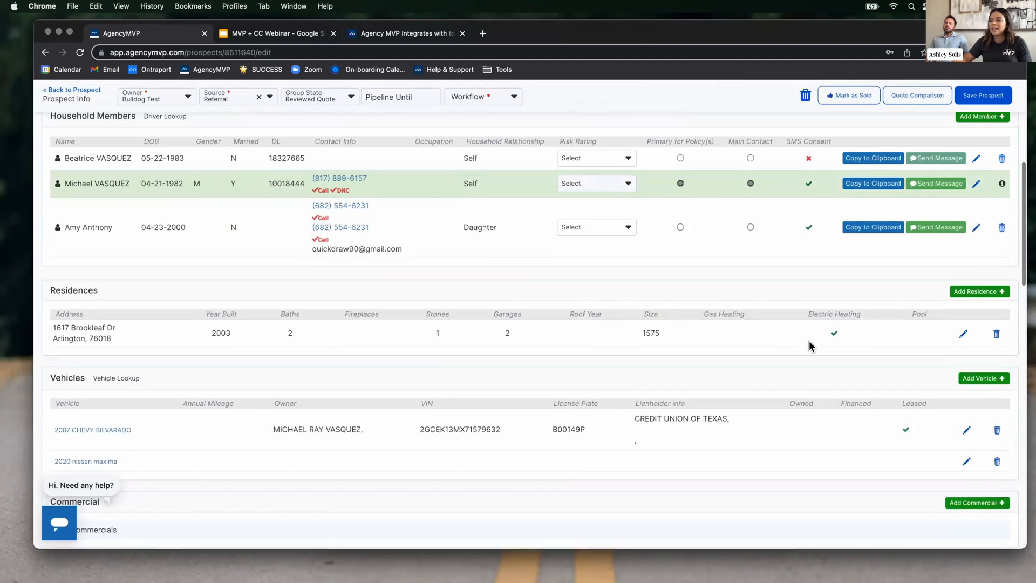
scroll(810, 345, down, 5)
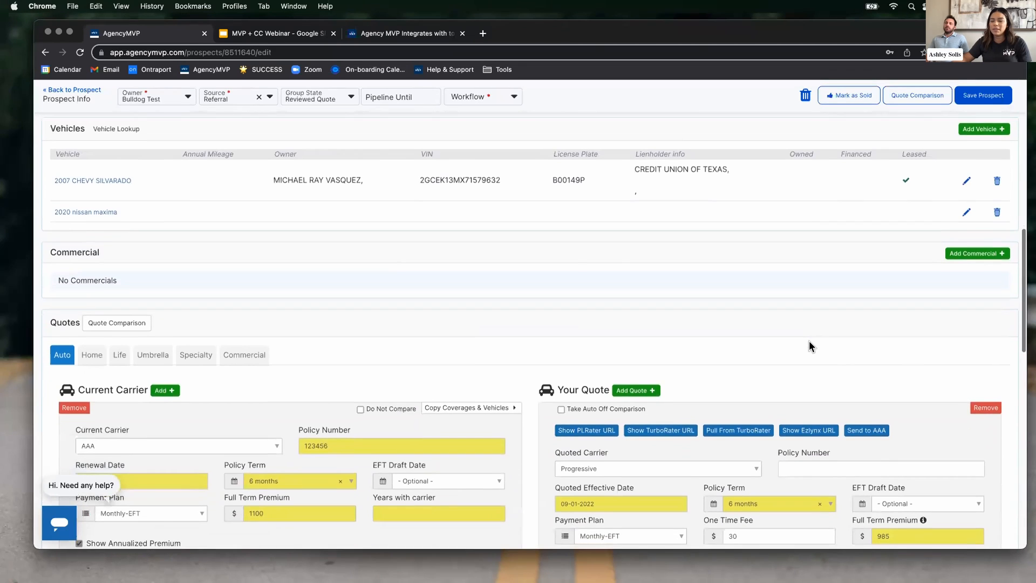
scroll(809, 341, down, 2)
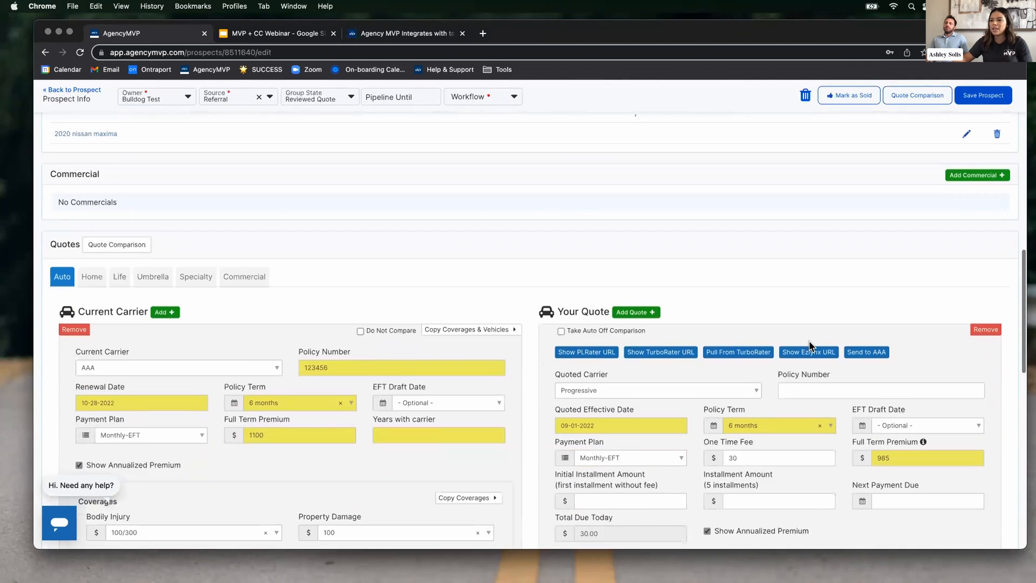
scroll(808, 345, down, 1)
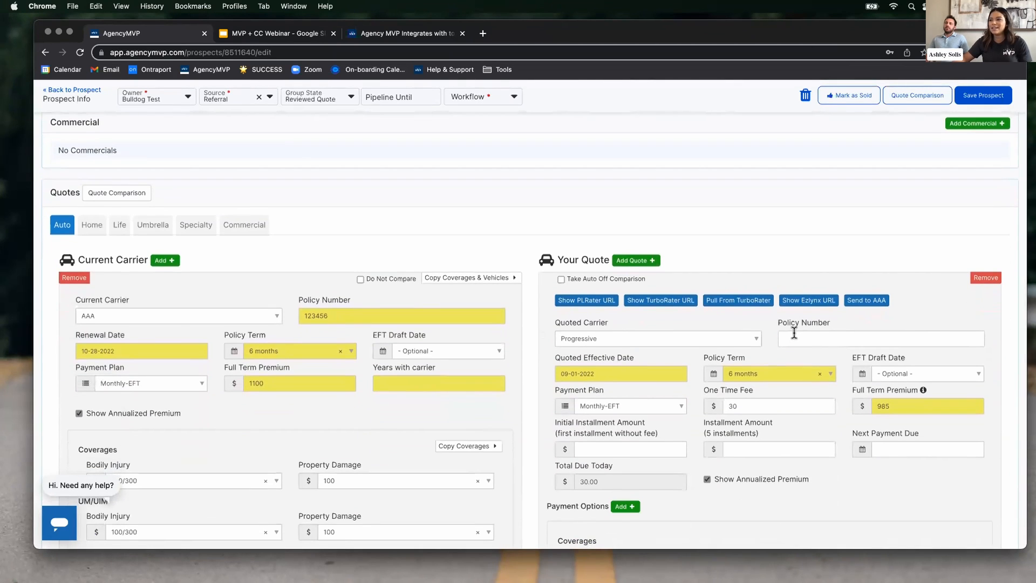
scroll(796, 332, down, 1)
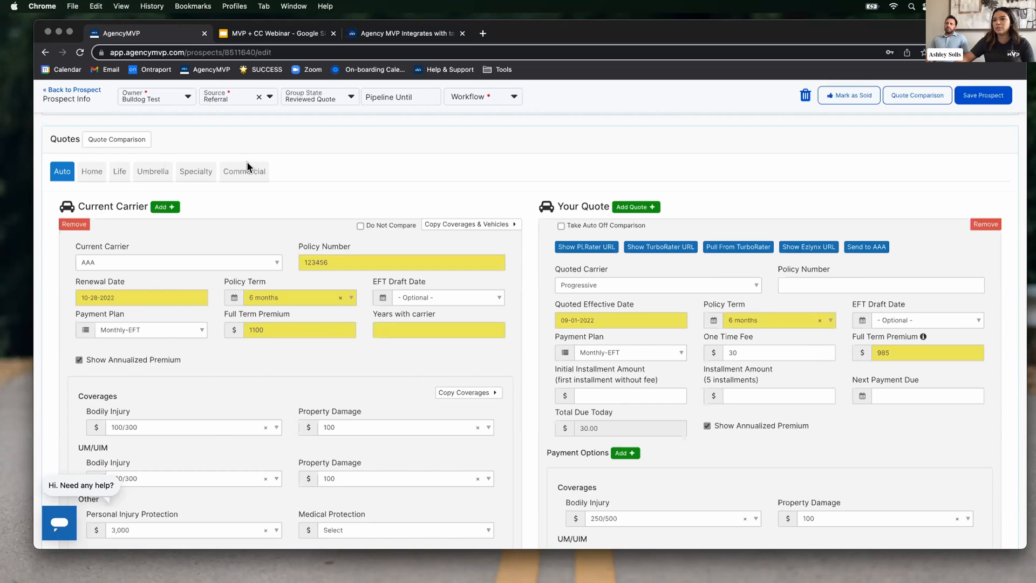
- Open the quote comparison and review its auto, home and flood quotes through to the final payment options
click(132, 138)
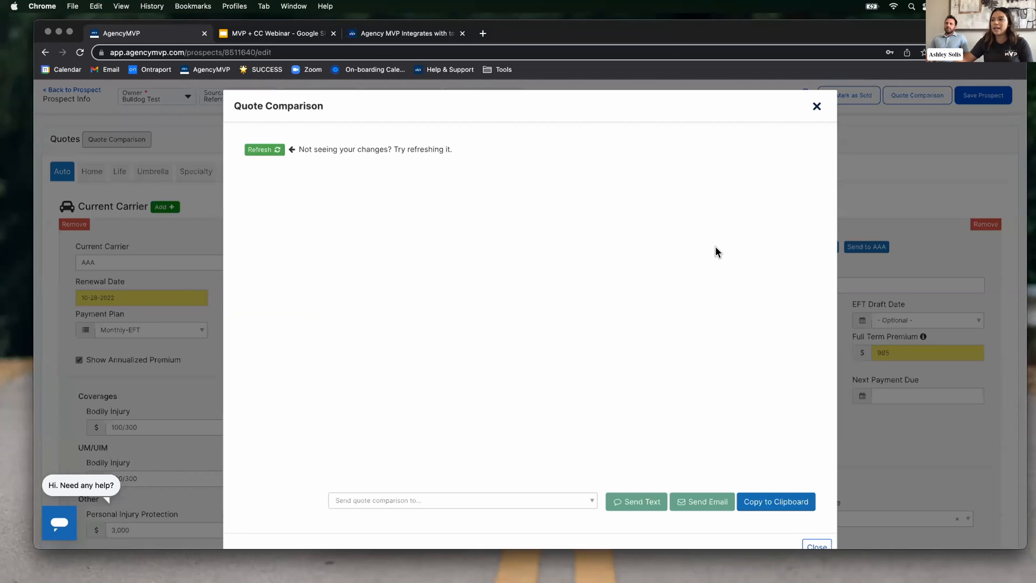
scroll(762, 261, down, 2)
scroll(762, 265, down, 1)
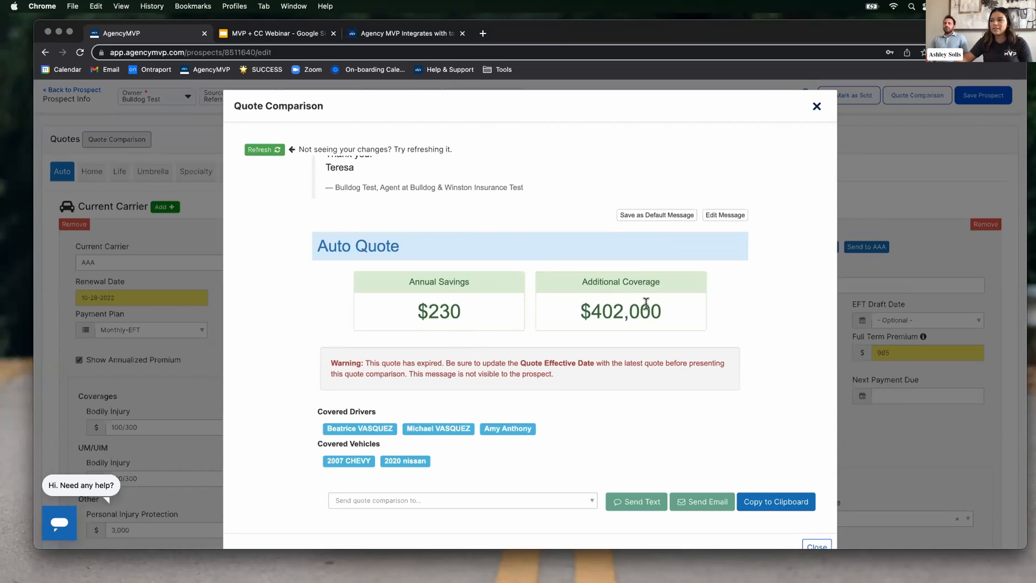
scroll(652, 325, down, 5)
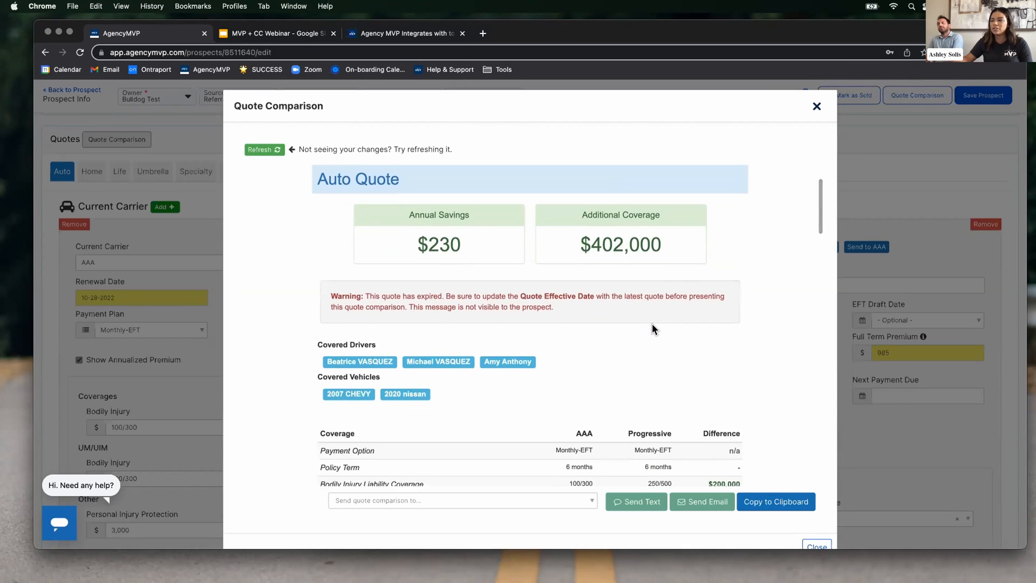
scroll(652, 328, down, 3)
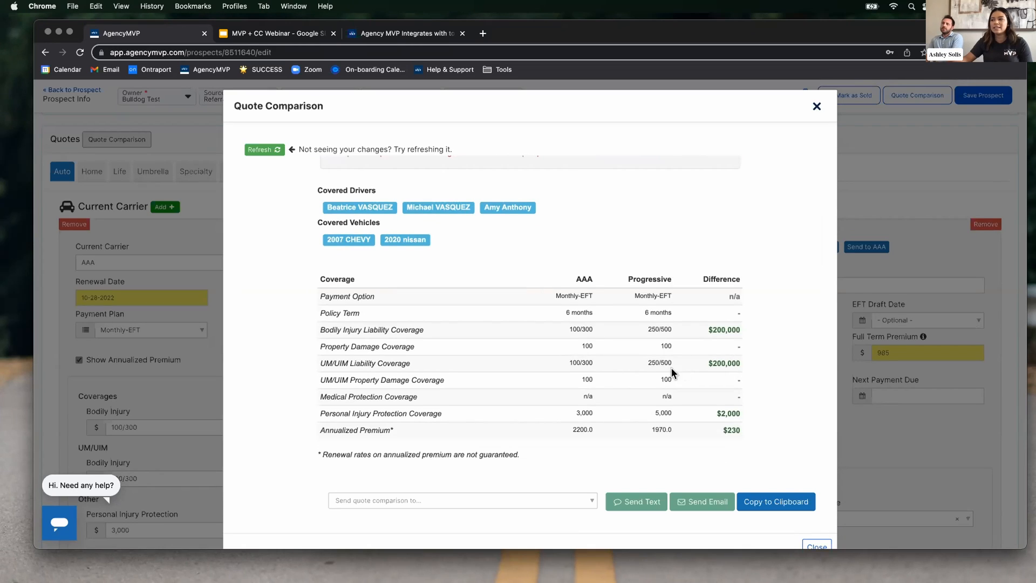
scroll(777, 390, down, 3)
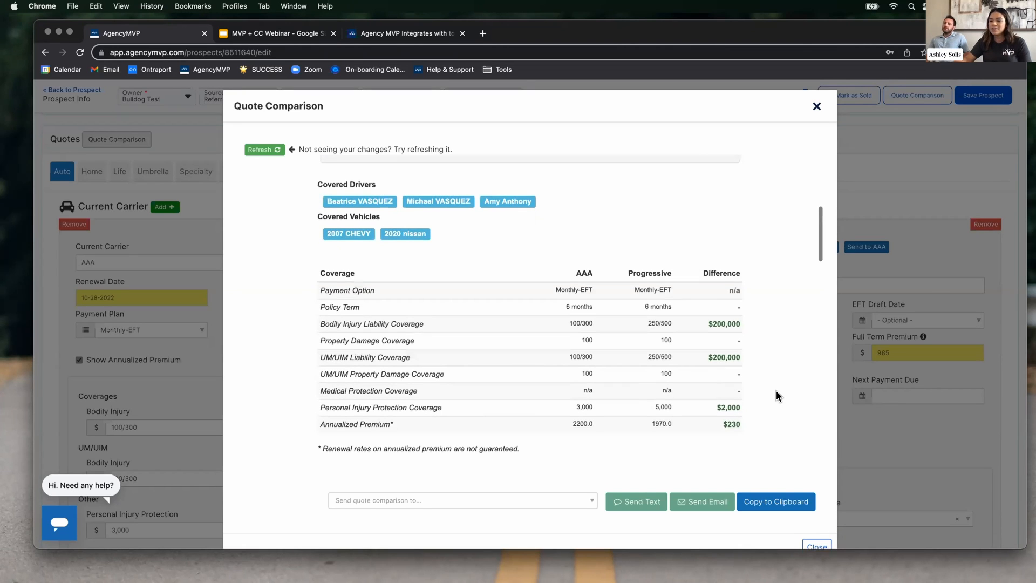
scroll(776, 390, down, 3)
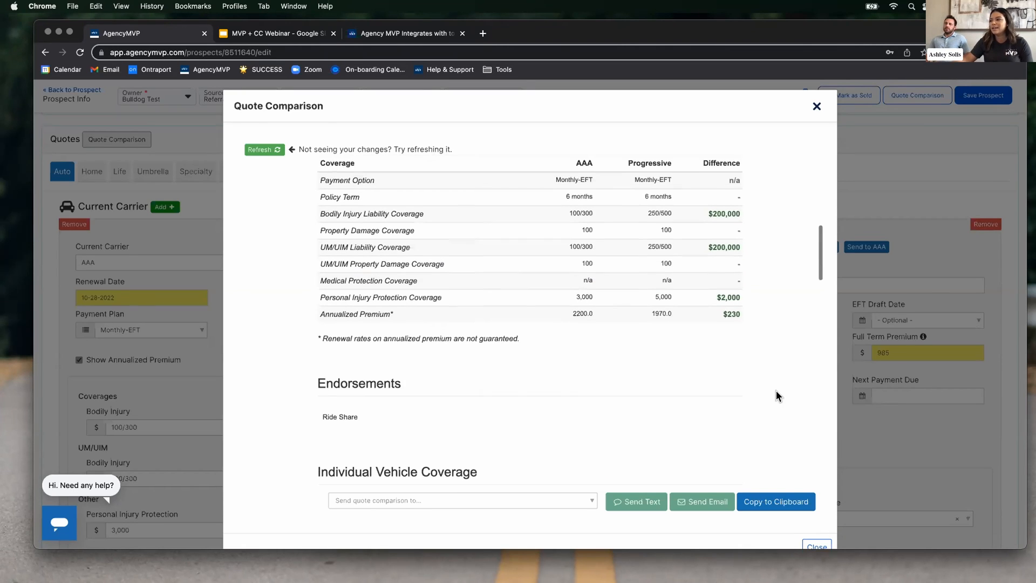
scroll(776, 390, down, 4)
scroll(776, 391, down, 12)
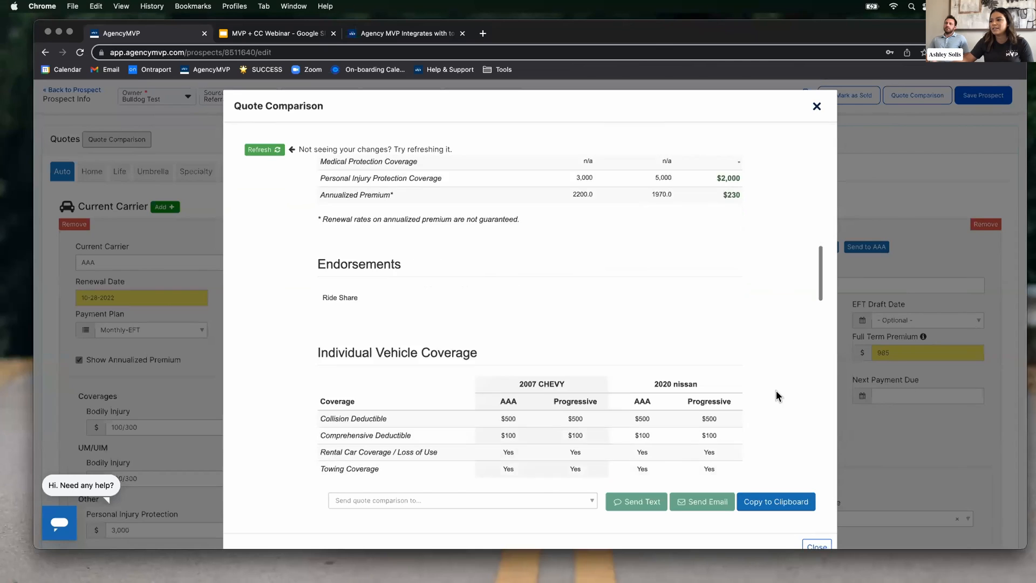
scroll(776, 390, down, 9)
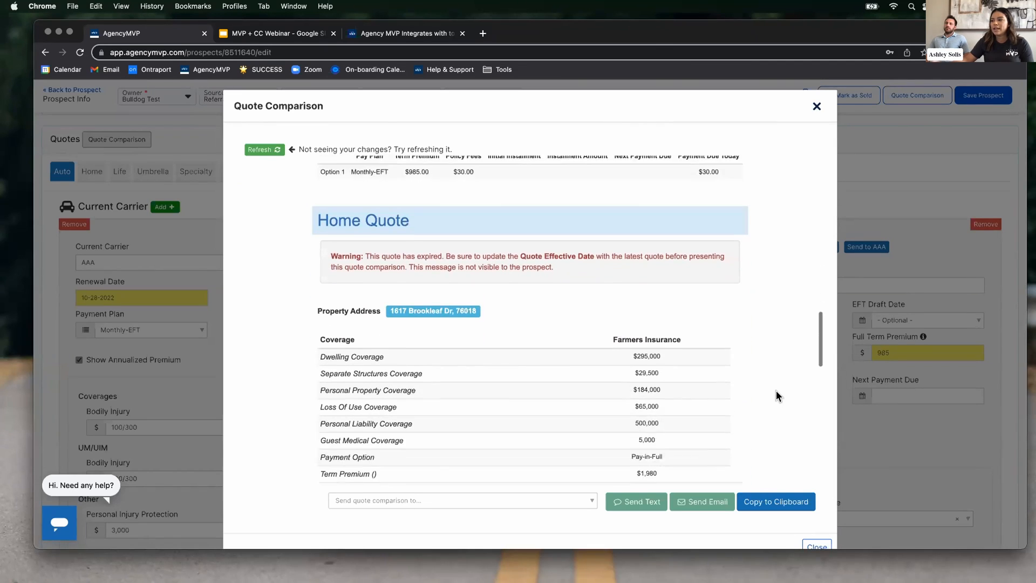
scroll(777, 391, down, 12)
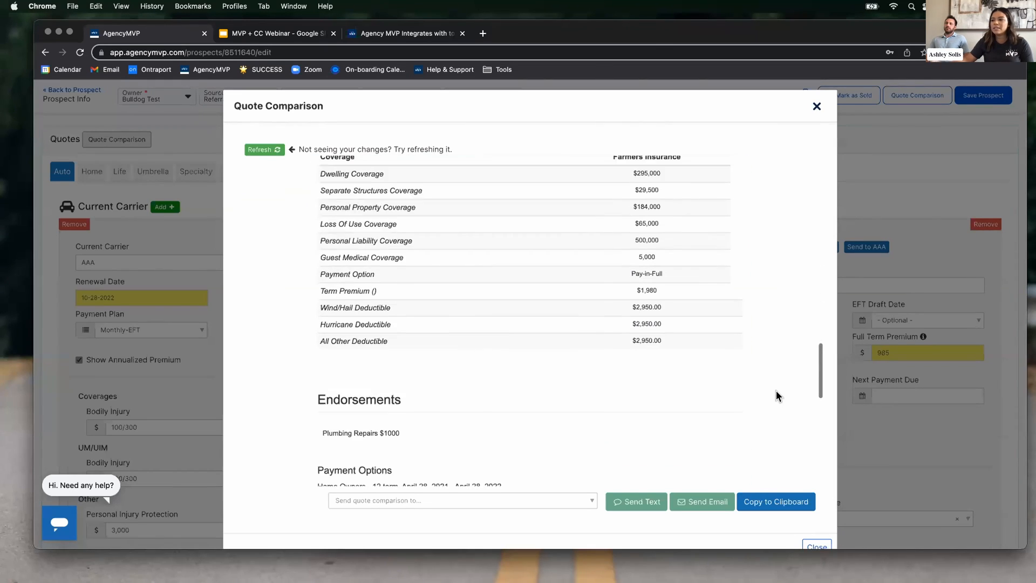
scroll(669, 259, down, 10)
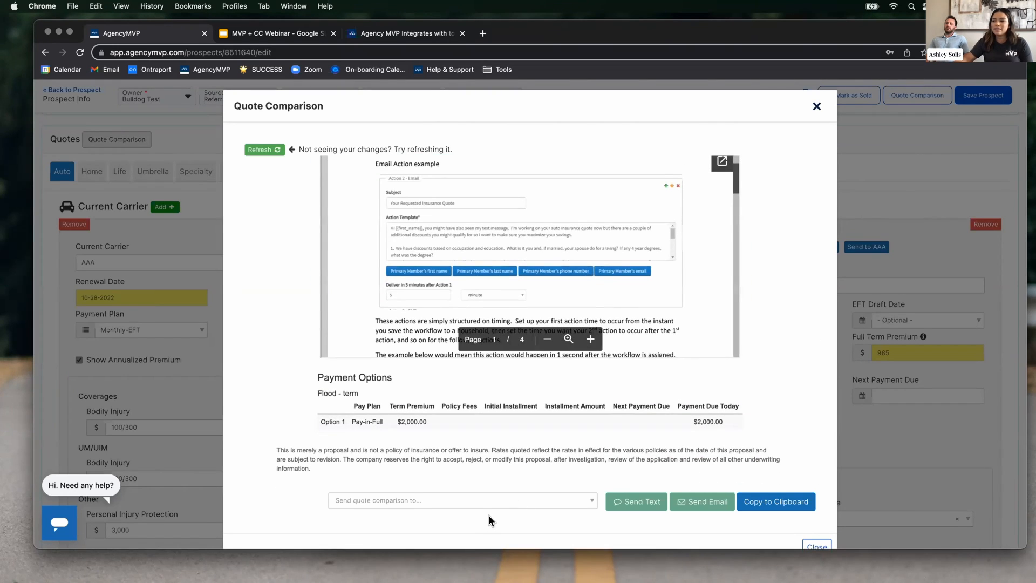
- Select the daughter as recipient of the quote comparison and close the comparison without sending it
click(489, 499)
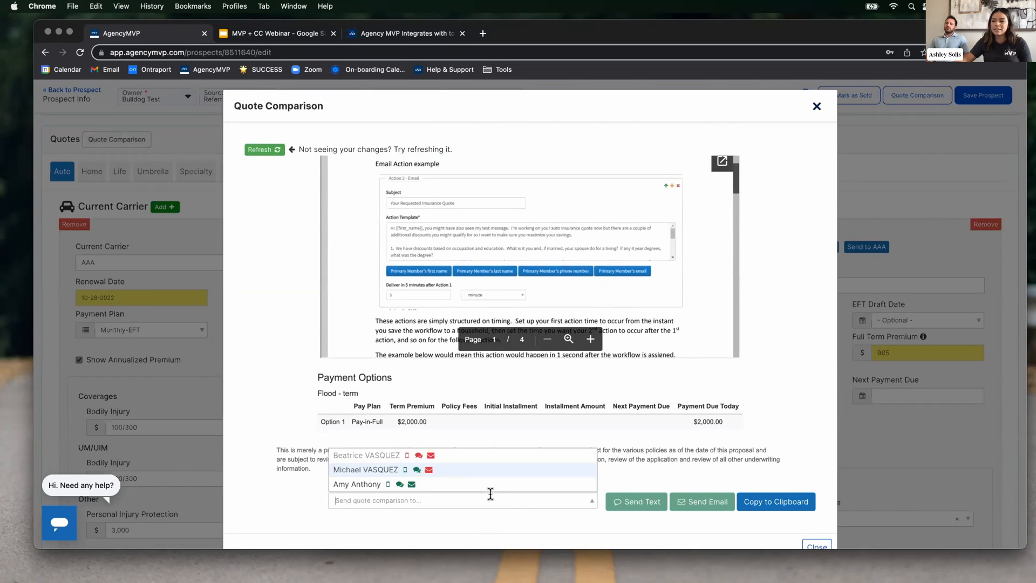
click(410, 486)
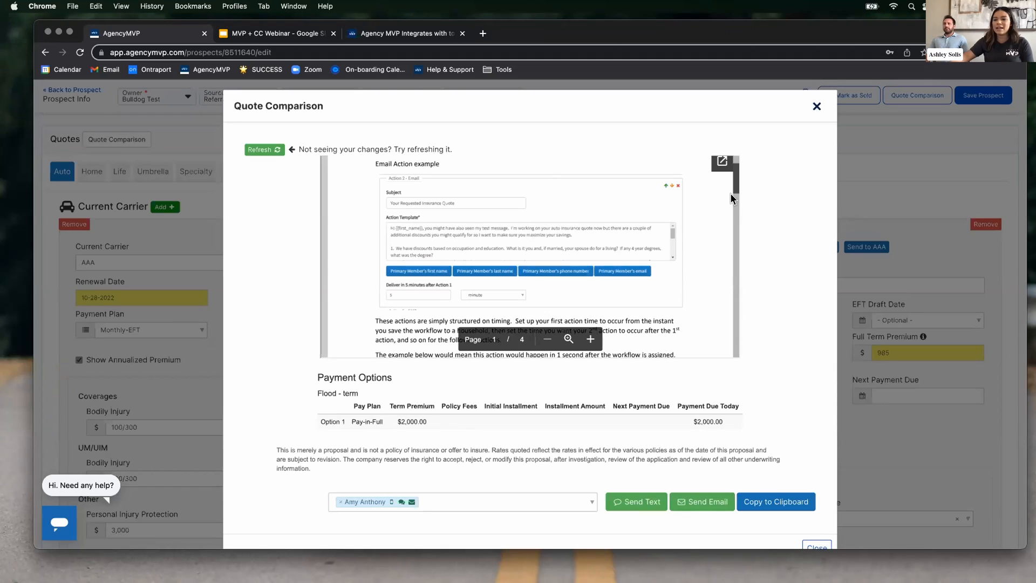
click(815, 102)
- Open the account's Workflows page
scroll(765, 300, up, 10)
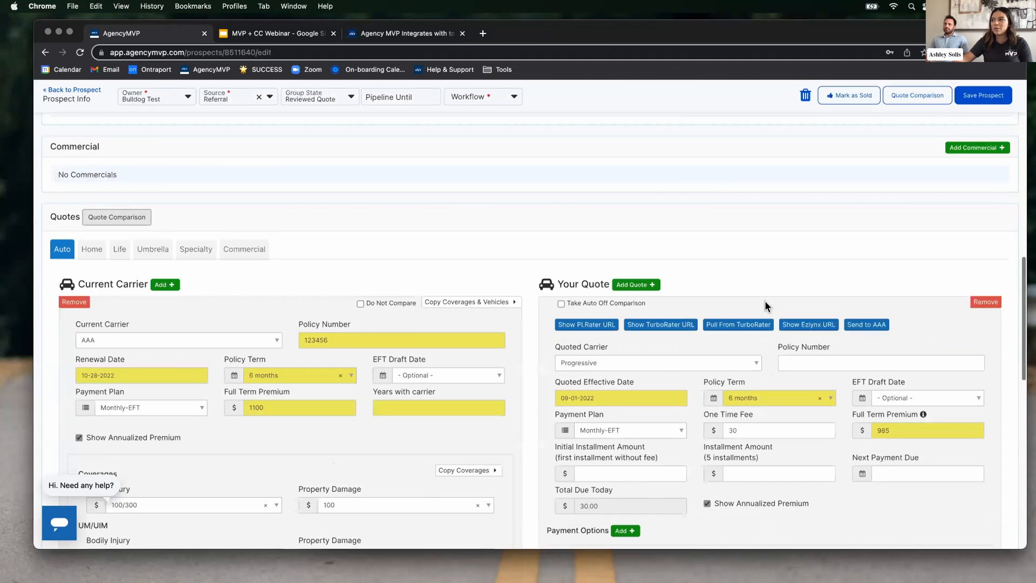
scroll(765, 300, up, 5)
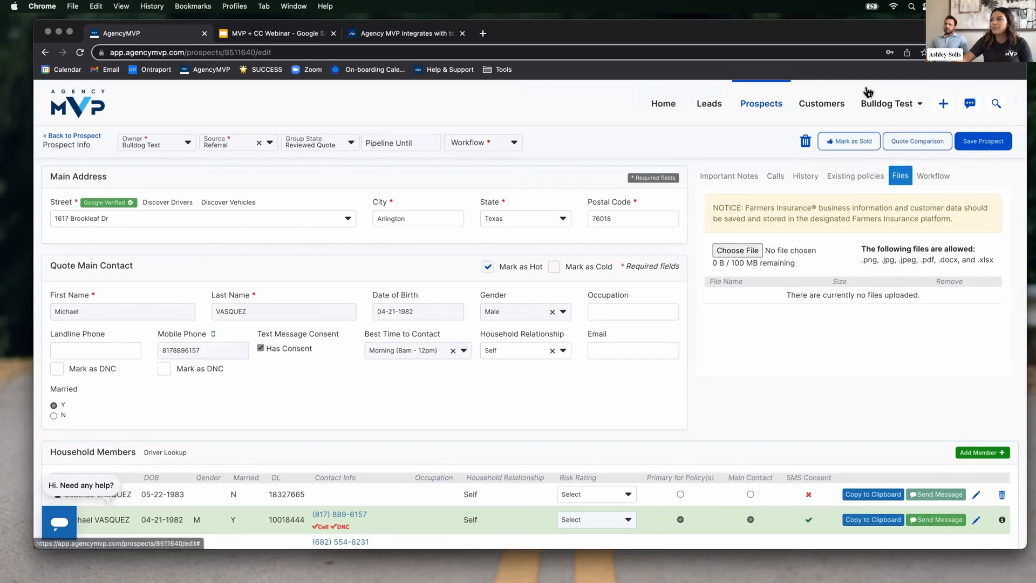
click(870, 99)
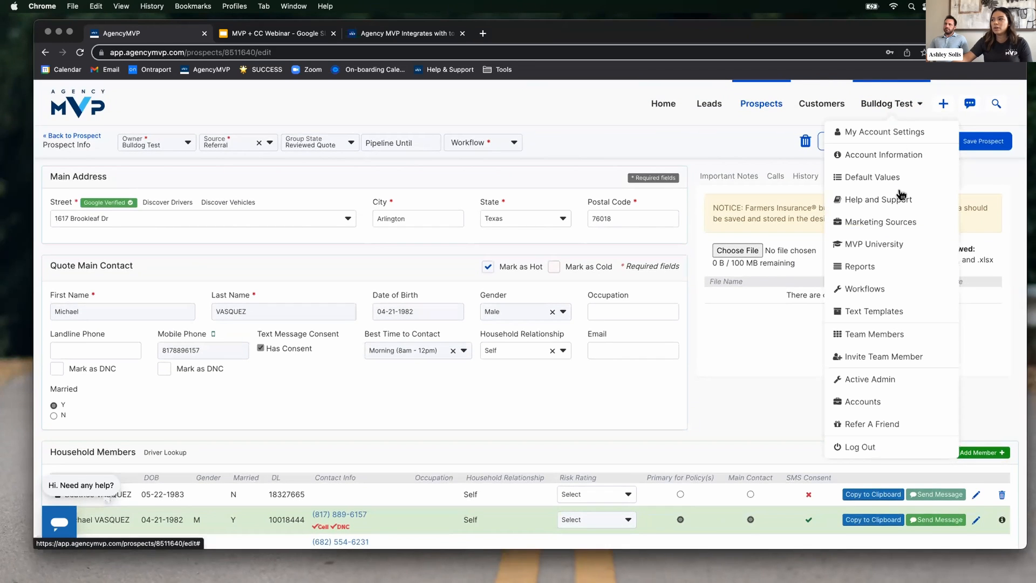
click(885, 291)
click(573, 182)
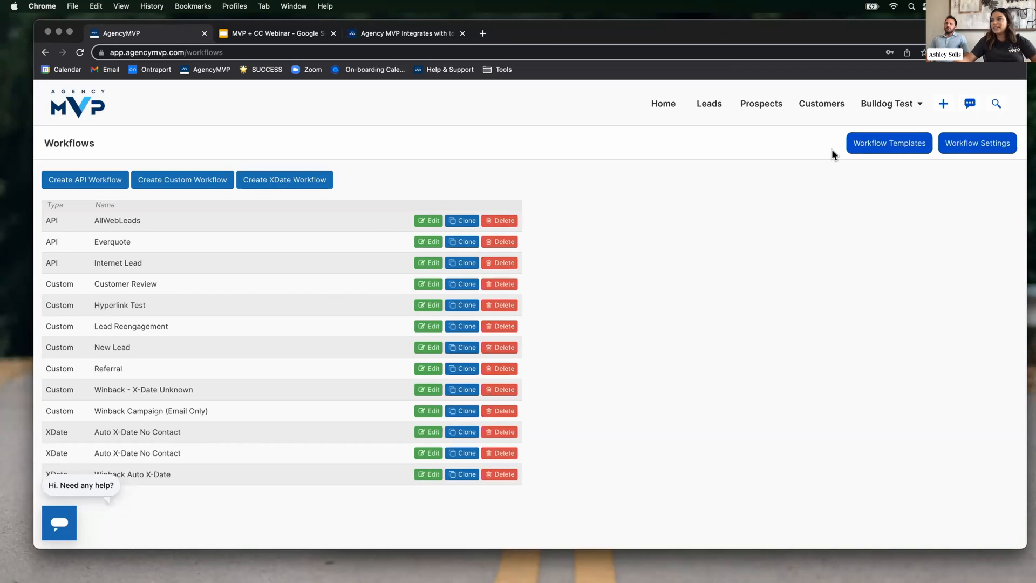
- View the default workflow templates and the recent text conversations, closing each one after viewing
click(851, 144)
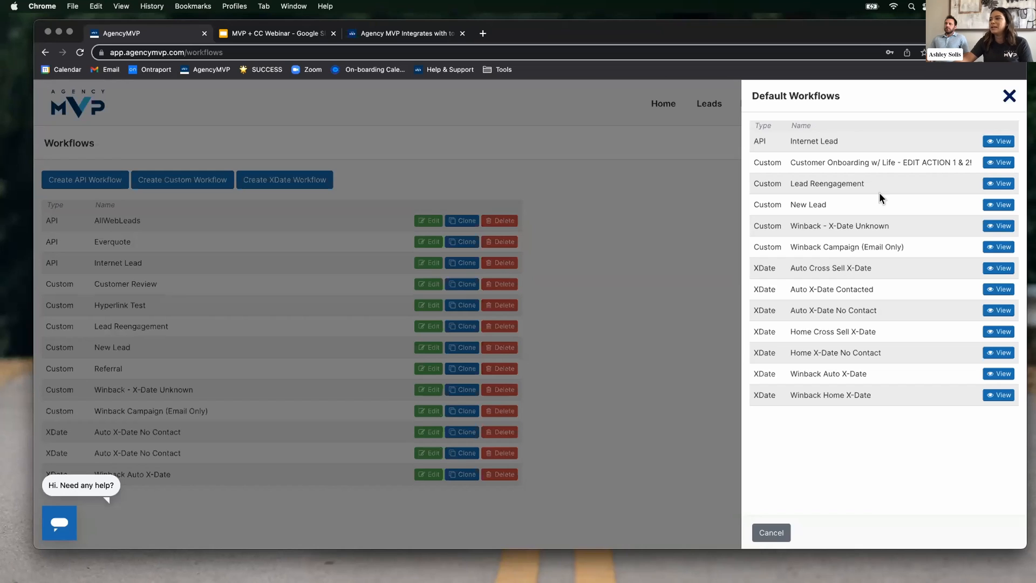
click(1009, 96)
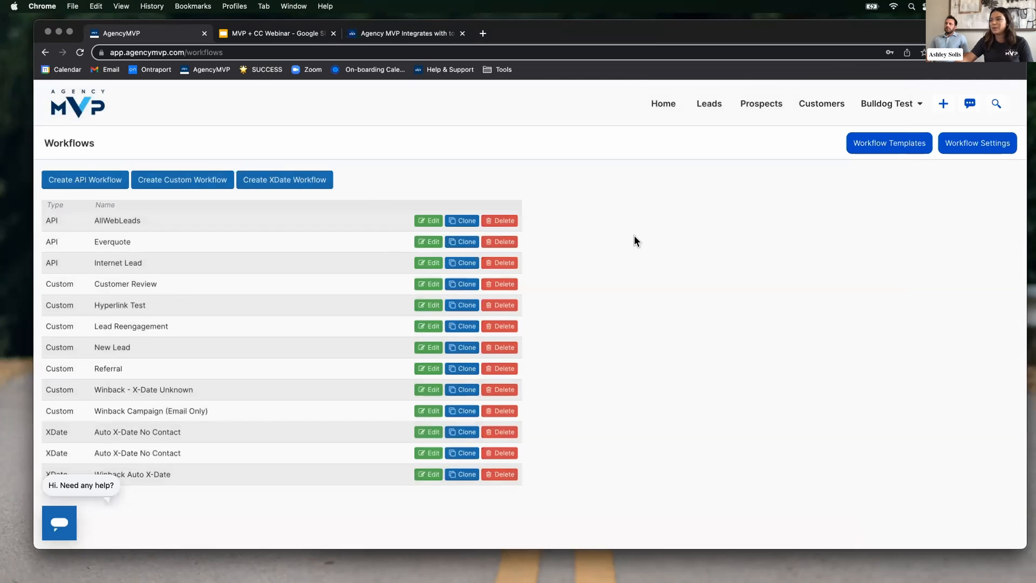
click(965, 106)
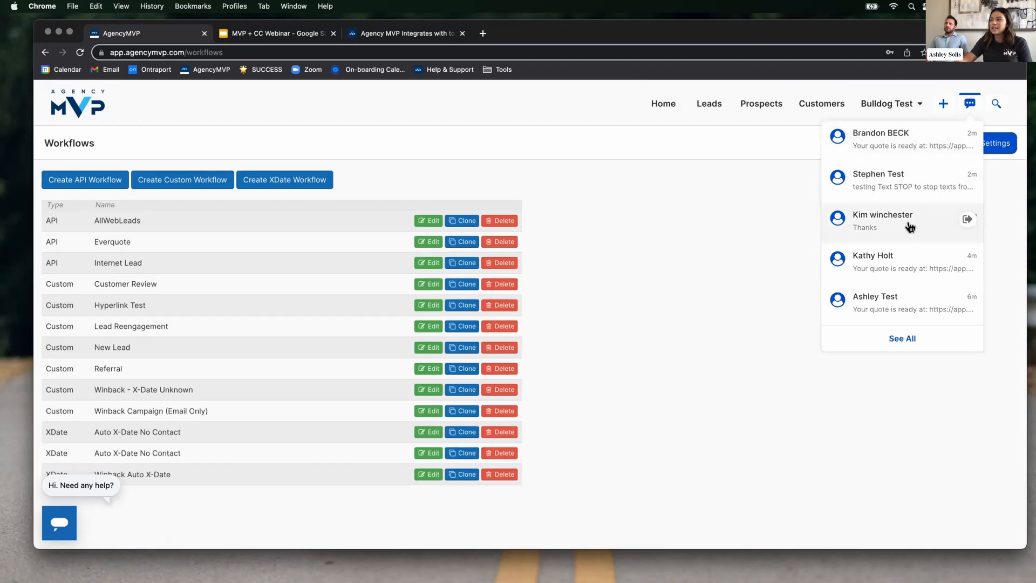
click(738, 240)
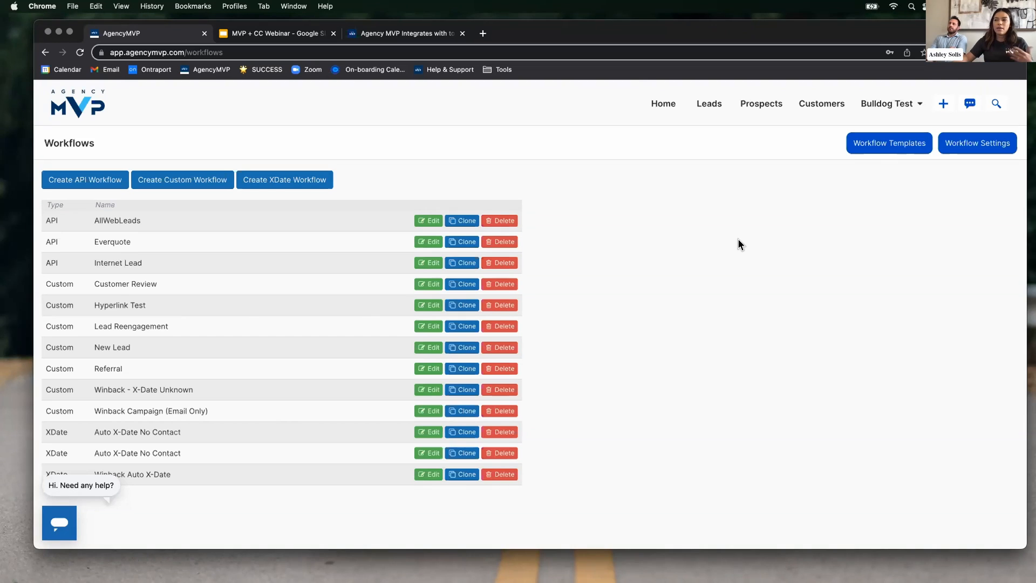
- Open the AllWebLeads workflow, review its settings and SMS and email actions, and return to the workflows list
click(422, 220)
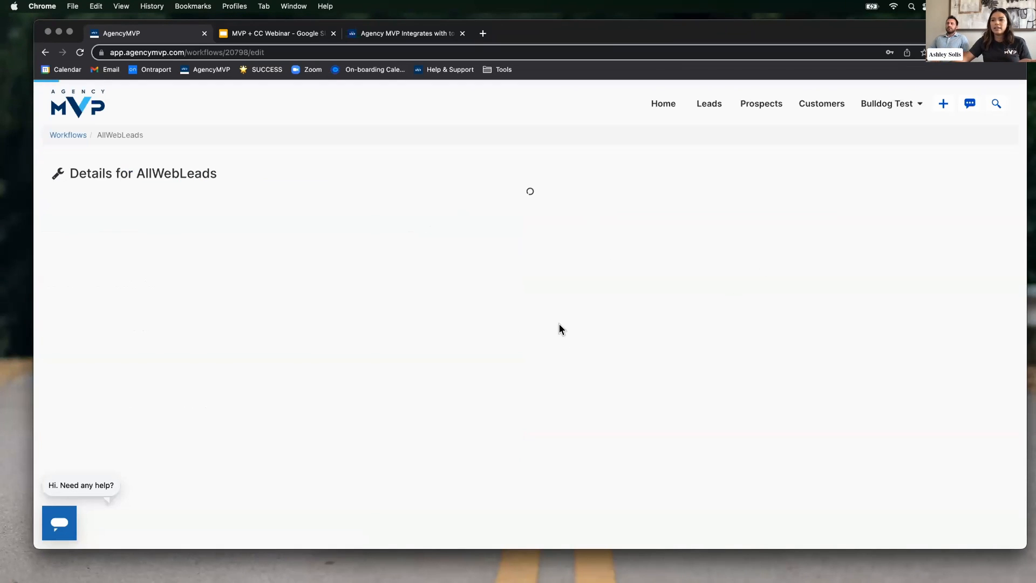
scroll(559, 329, down, 5)
scroll(560, 325, down, 2)
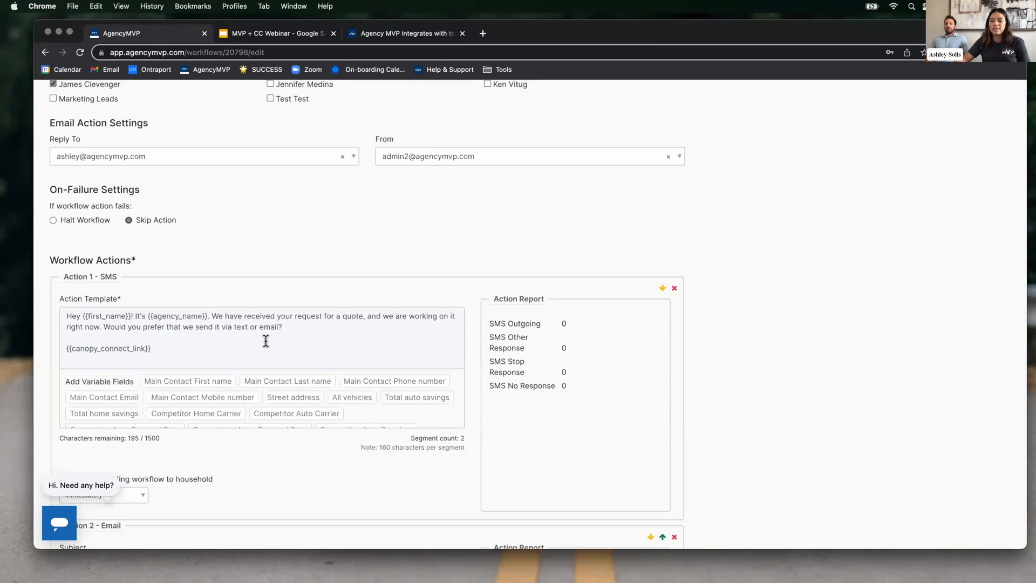
scroll(266, 341, down, 2)
scroll(265, 341, down, 3)
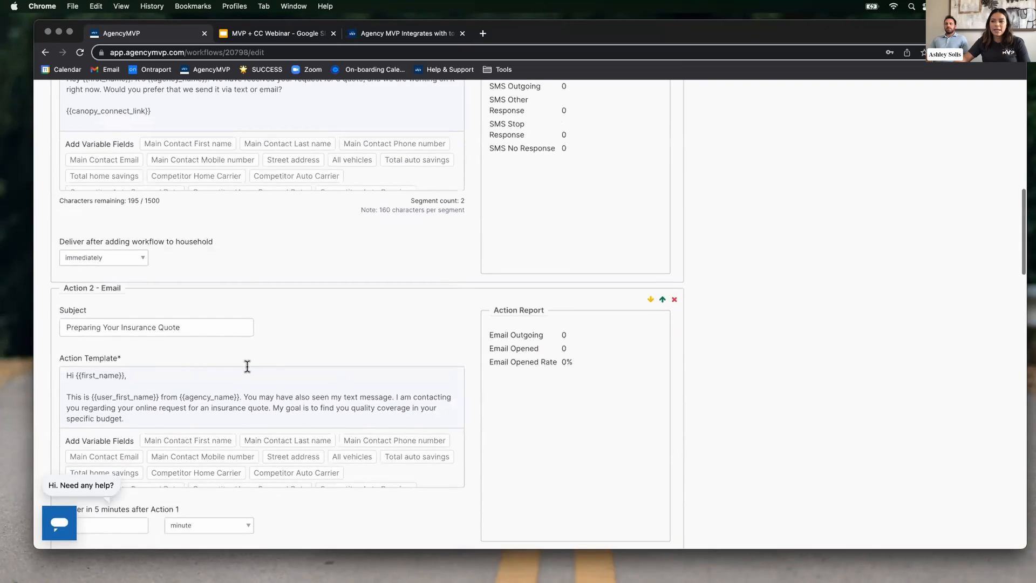
scroll(277, 374, up, 5)
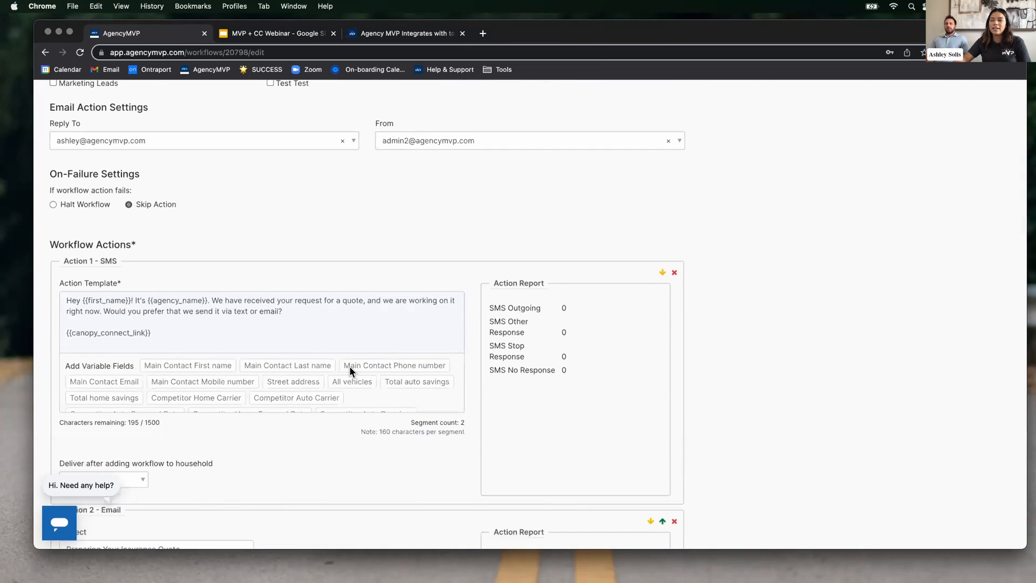
scroll(379, 332, up, 6)
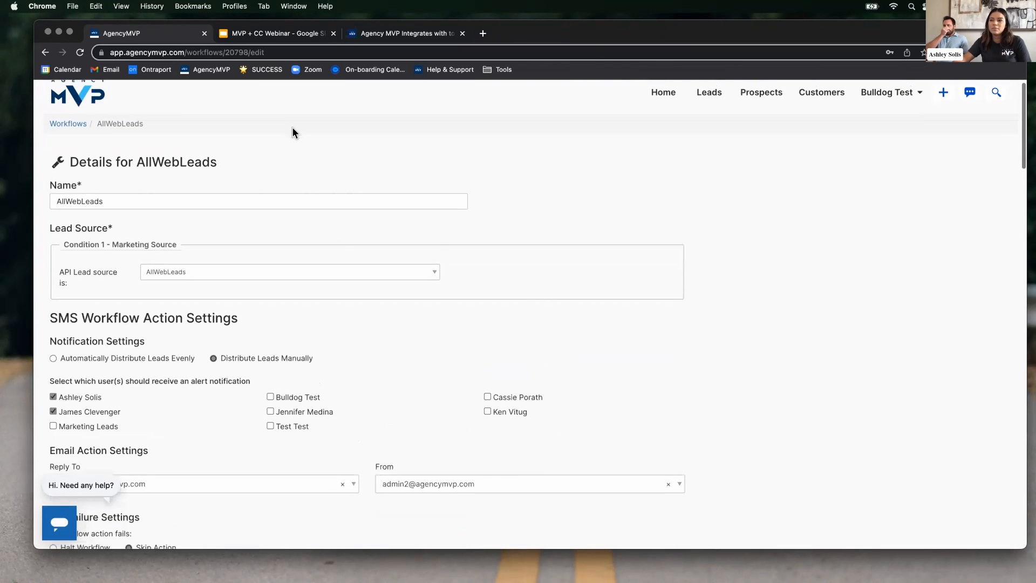
click(57, 123)
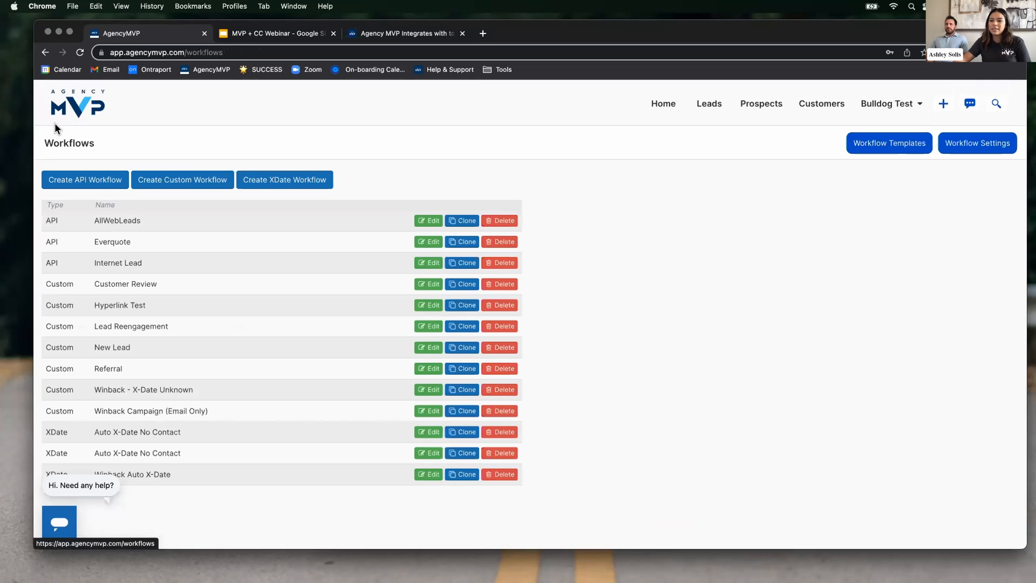
- Start a new custom workflow and insert the Canopy Connect Link variable into the Action 1 email template
click(169, 179)
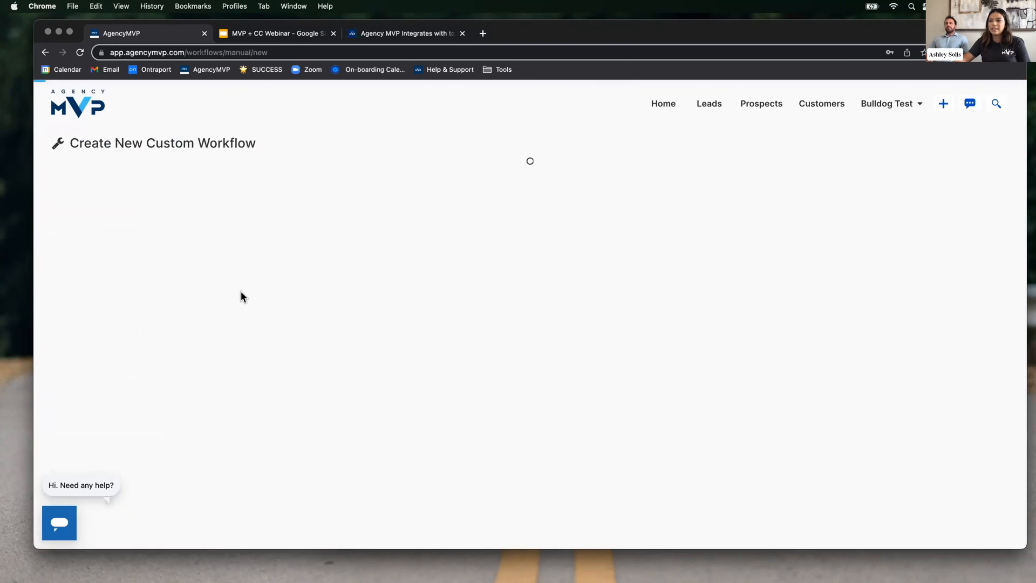
scroll(240, 294, down, 1)
scroll(241, 290, down, 5)
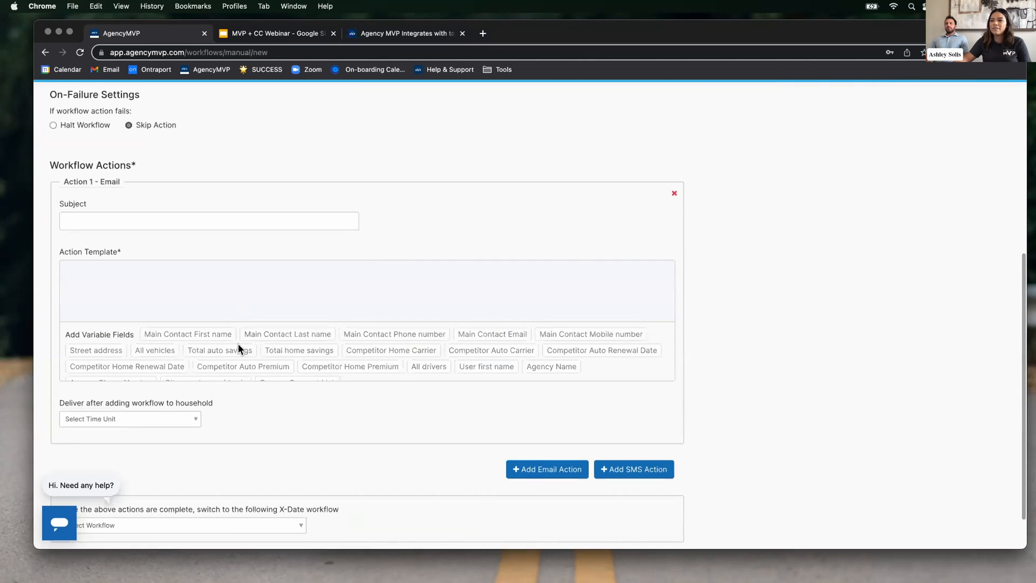
scroll(246, 344, down, 1)
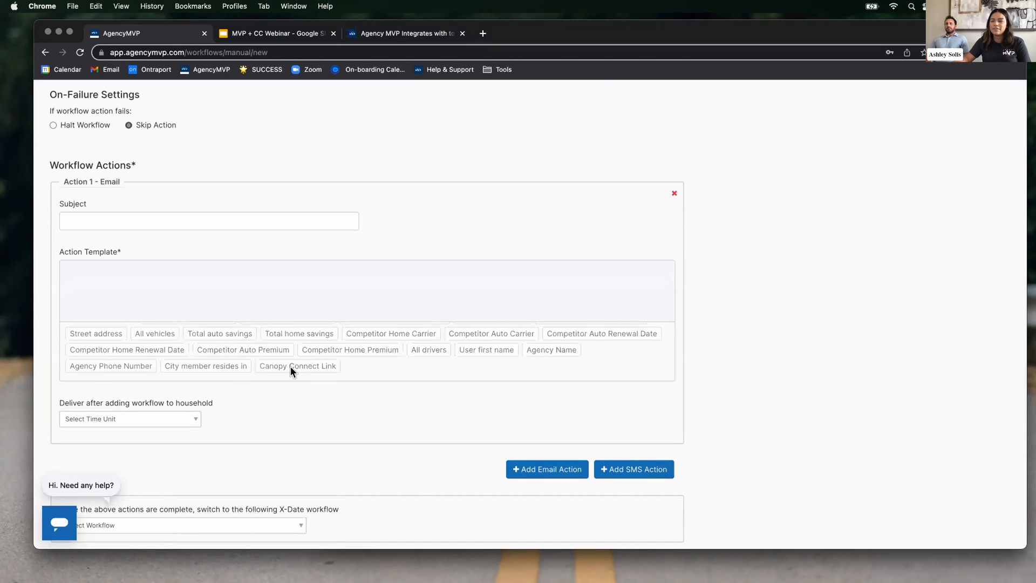
click(276, 285)
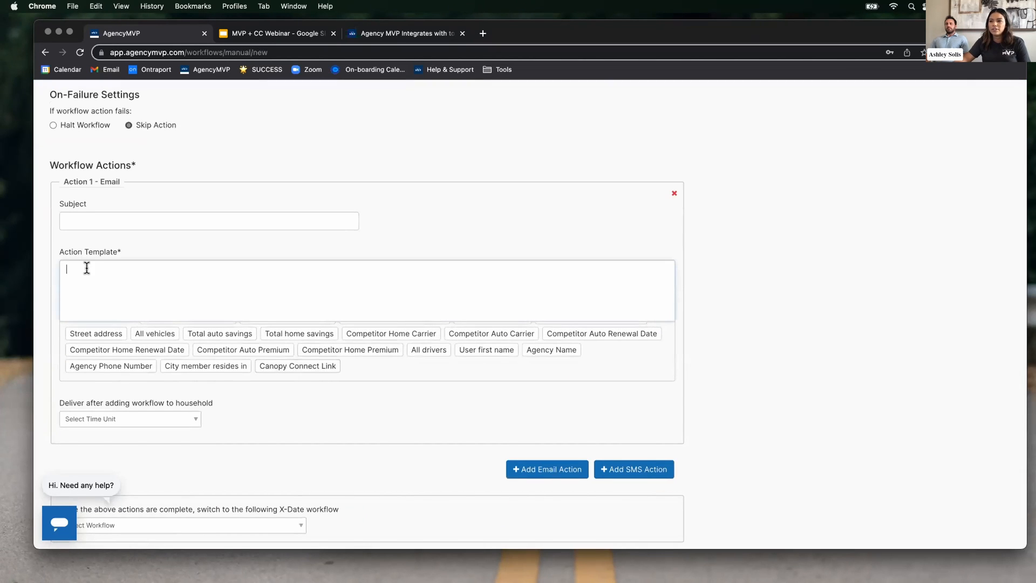
click(271, 366)
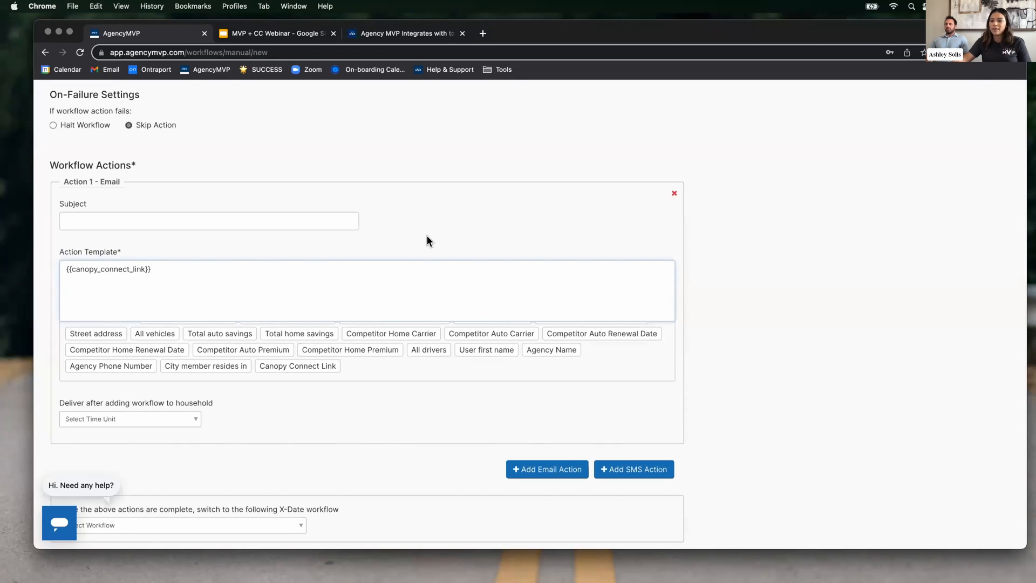
scroll(722, 261, up, 6)
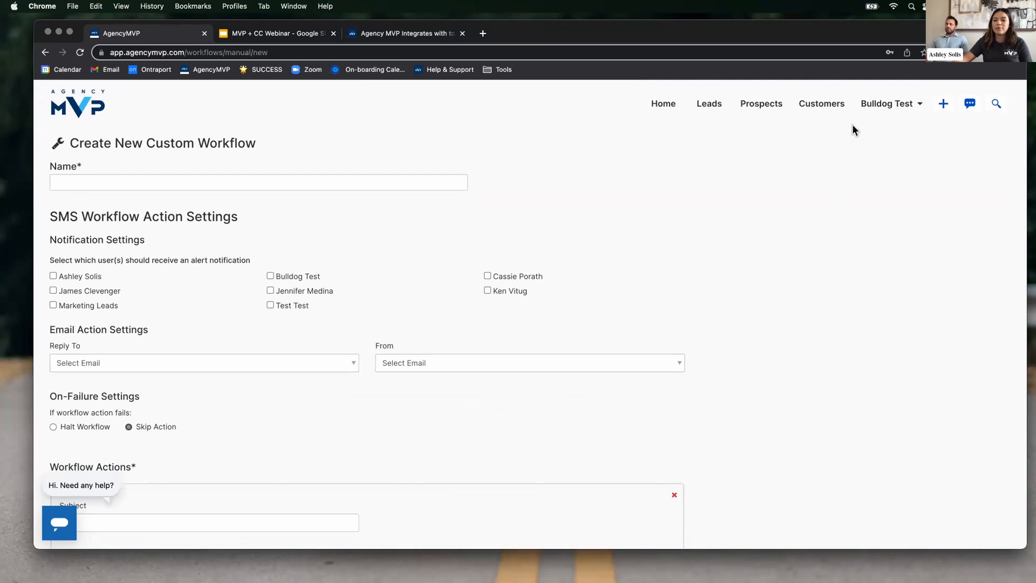
- From the account's Text Templates, draft a new template with the Competitor Auto Premium variable in its SMS message and close it unsaved
click(869, 104)
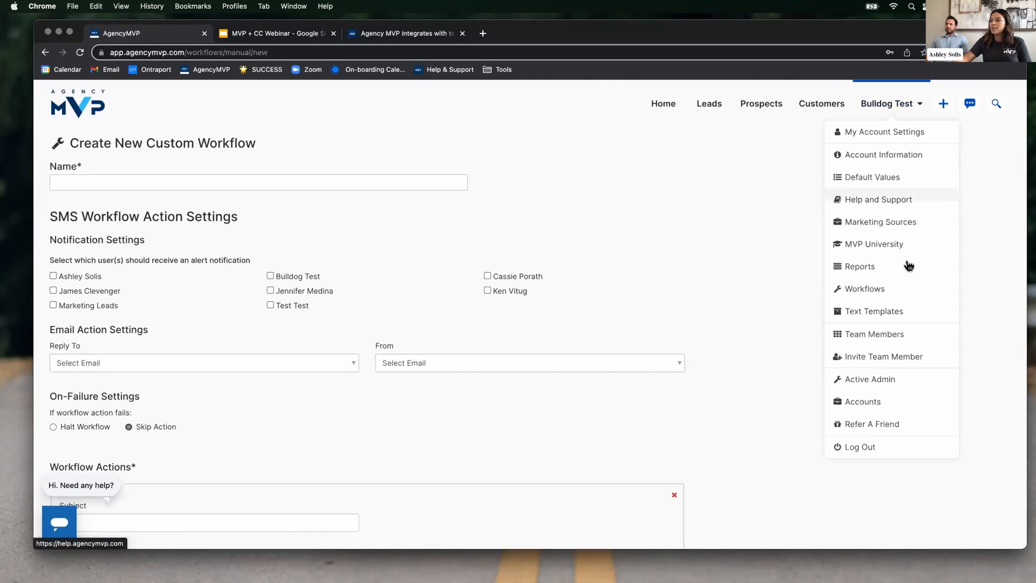
click(887, 308)
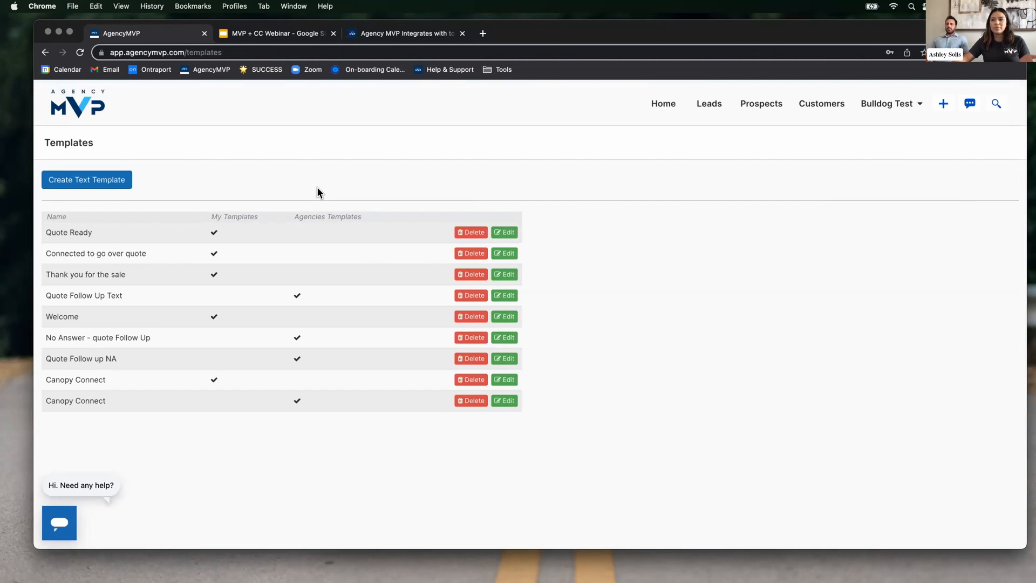
click(70, 178)
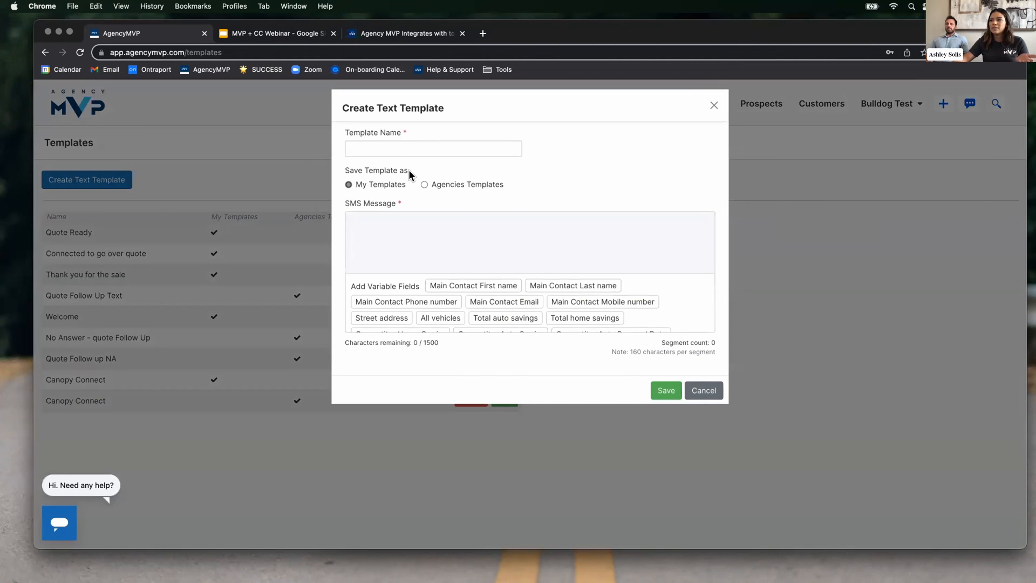
click(452, 228)
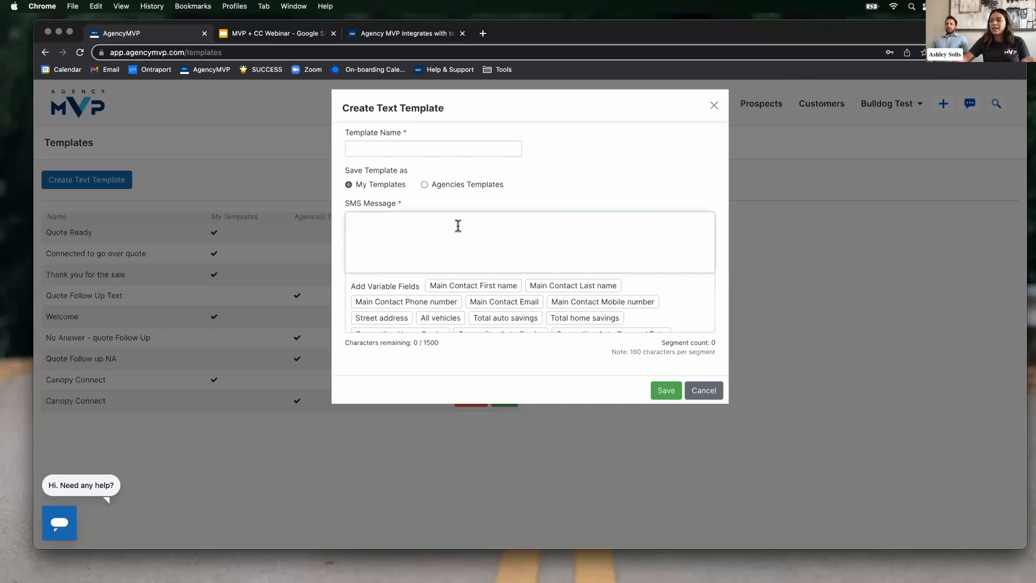
scroll(538, 299, down, 3)
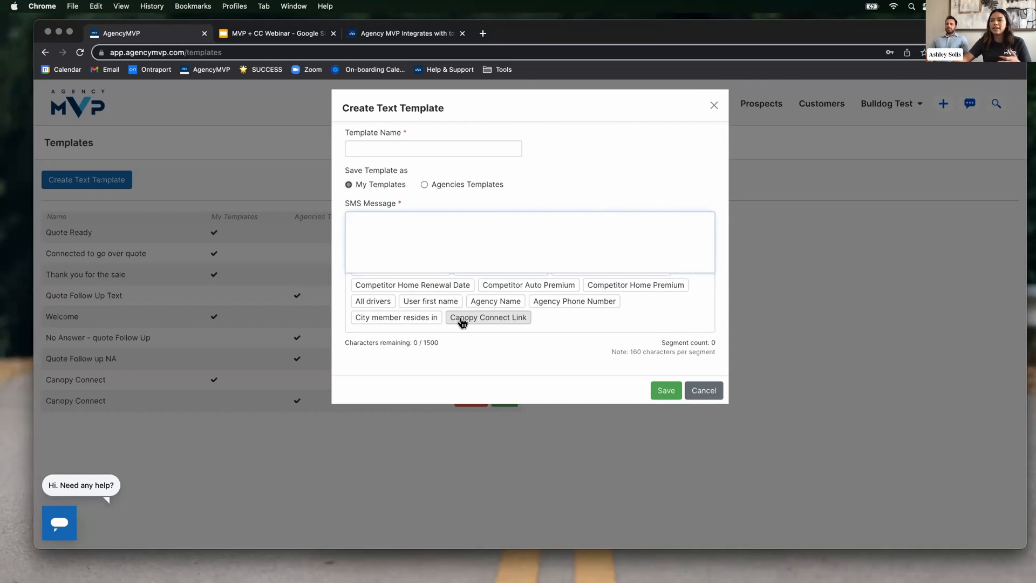
click(420, 226)
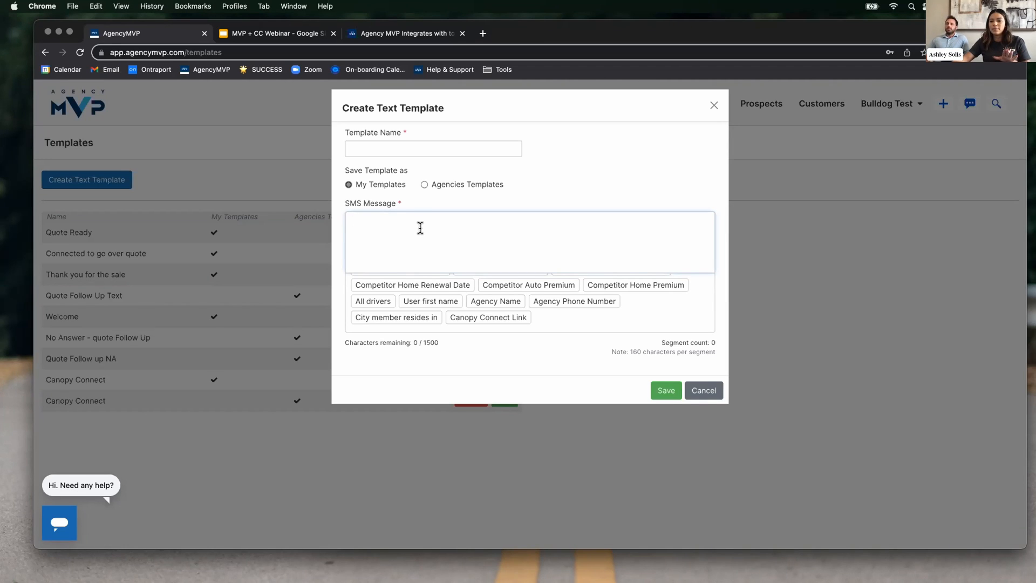
scroll(426, 283, up, 1)
click(489, 287)
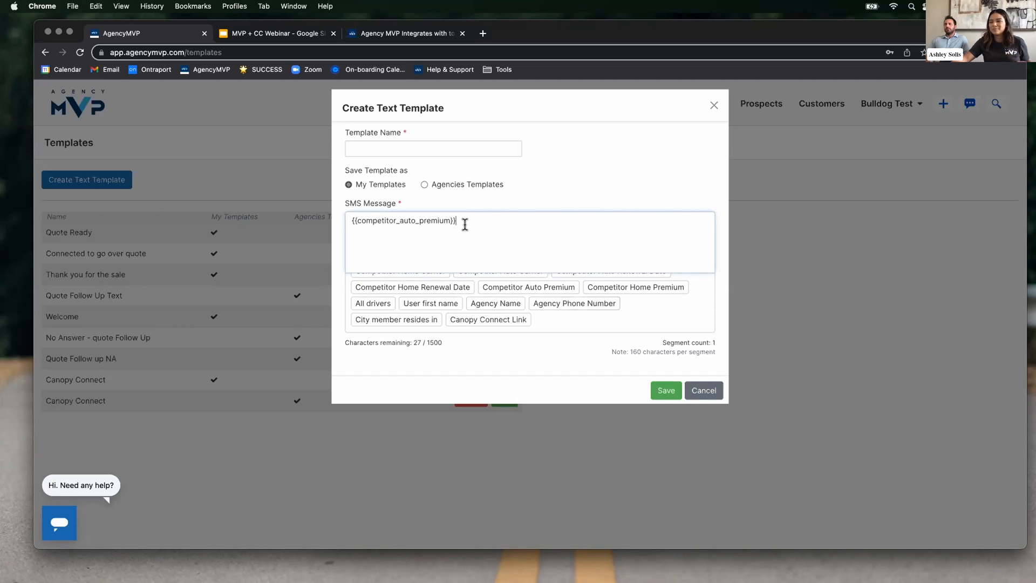
click(706, 107)
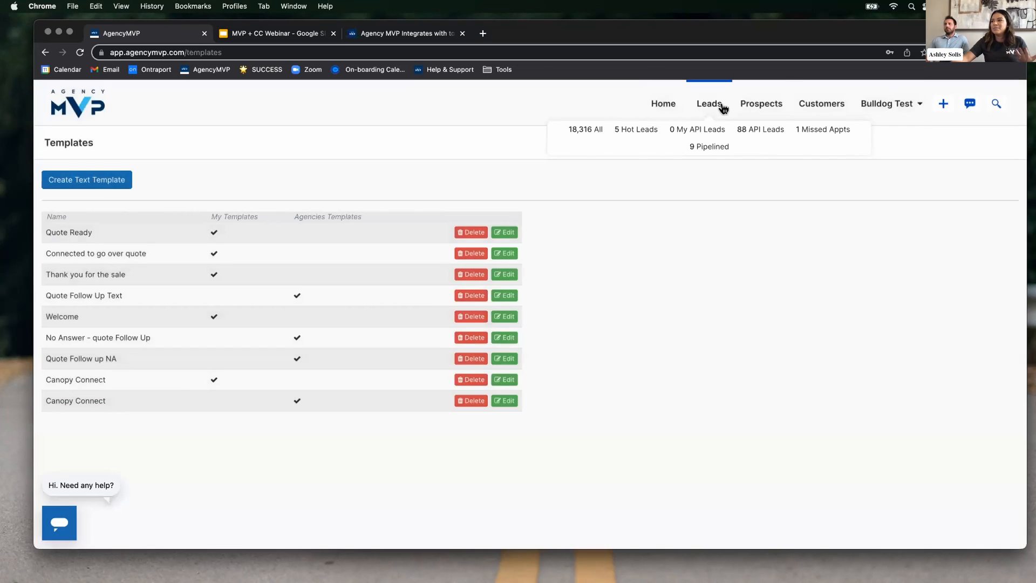
- Open the Leads page and expand the first household under Ranked Leads
click(706, 104)
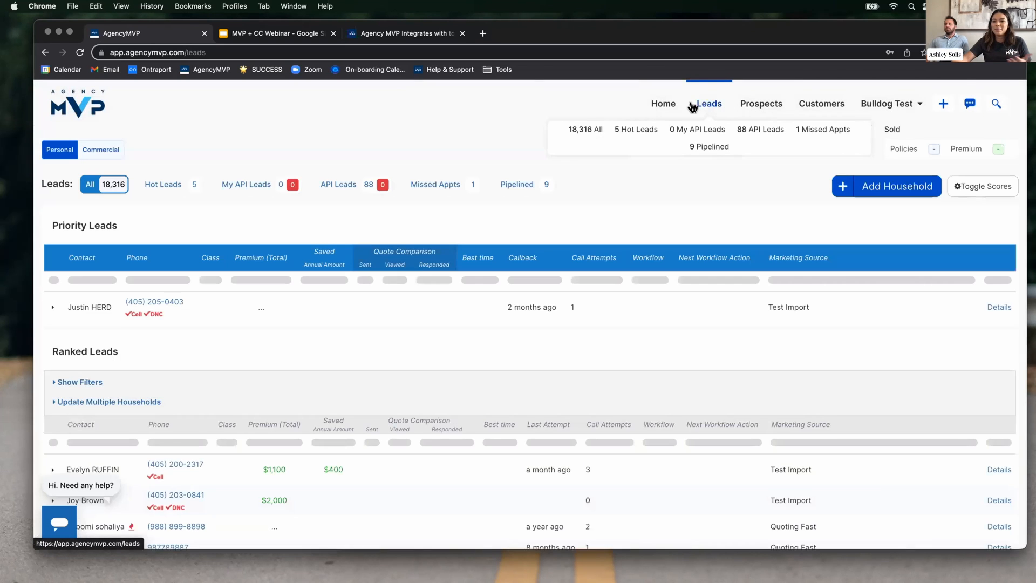
scroll(489, 348, down, 2)
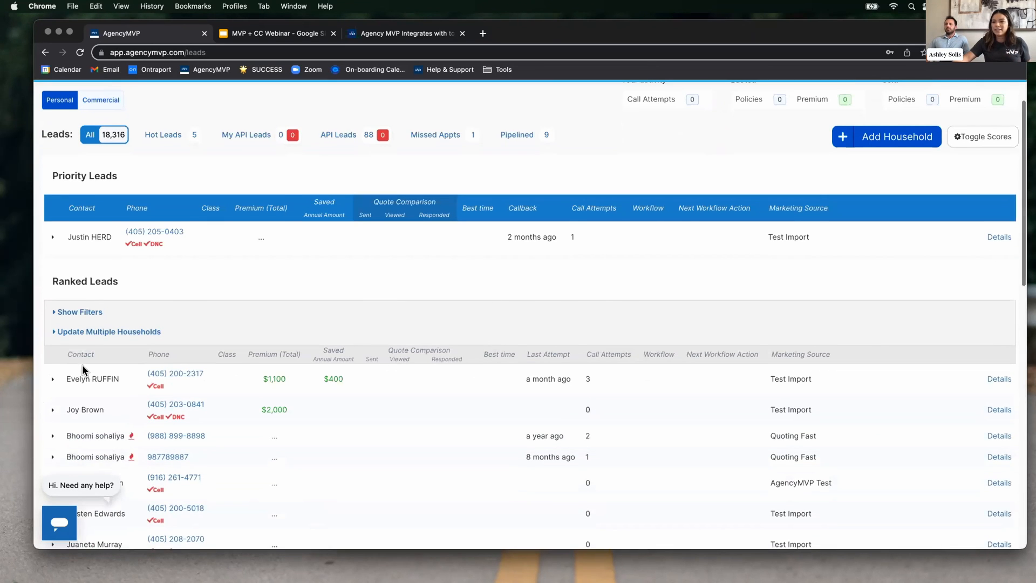
click(50, 378)
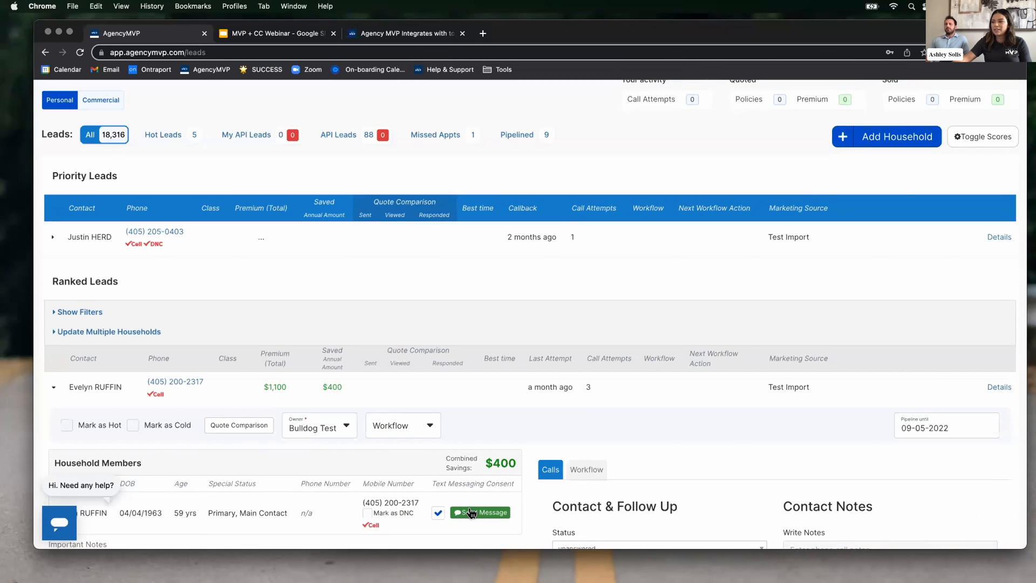
- Load the personal Canopy Connect template into a text message to the expanded lead's main contact and close the conversation without sending
click(456, 511)
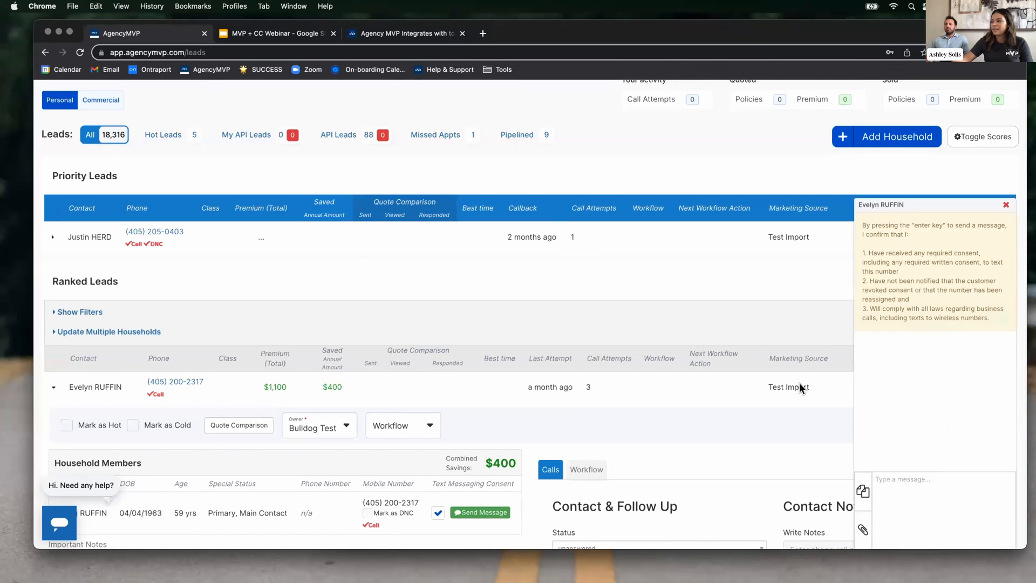
click(862, 492)
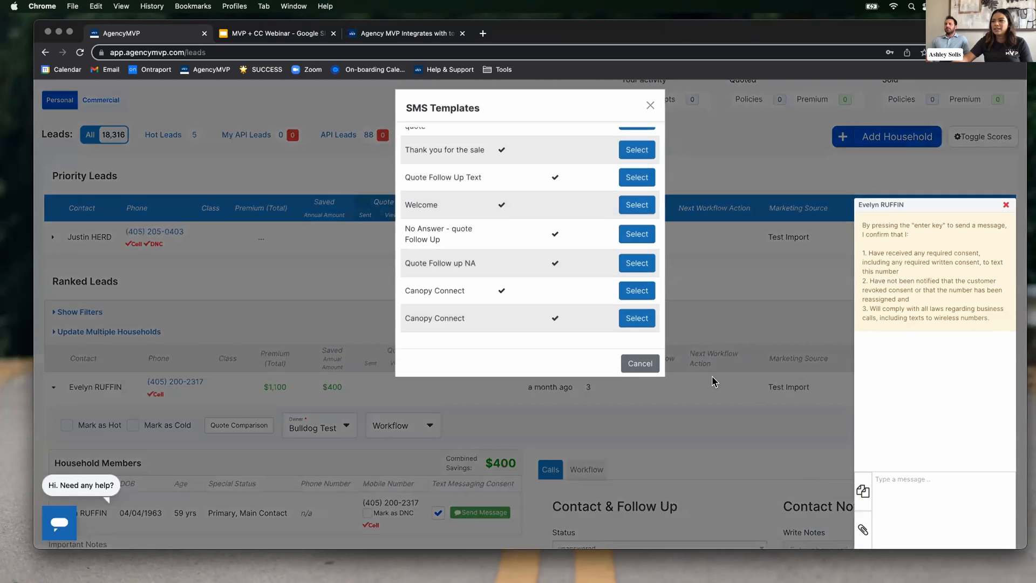
click(626, 289)
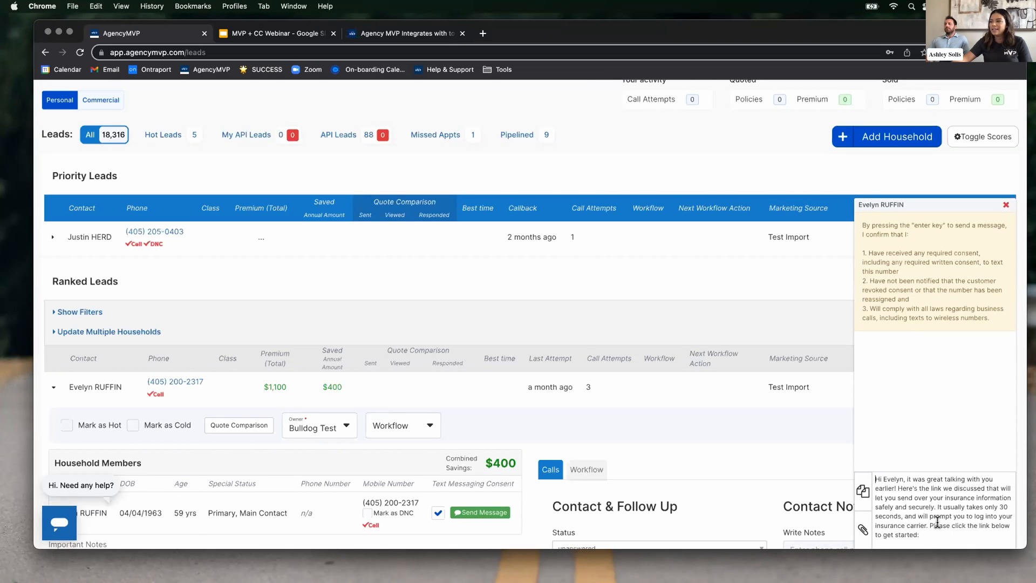
click(1002, 204)
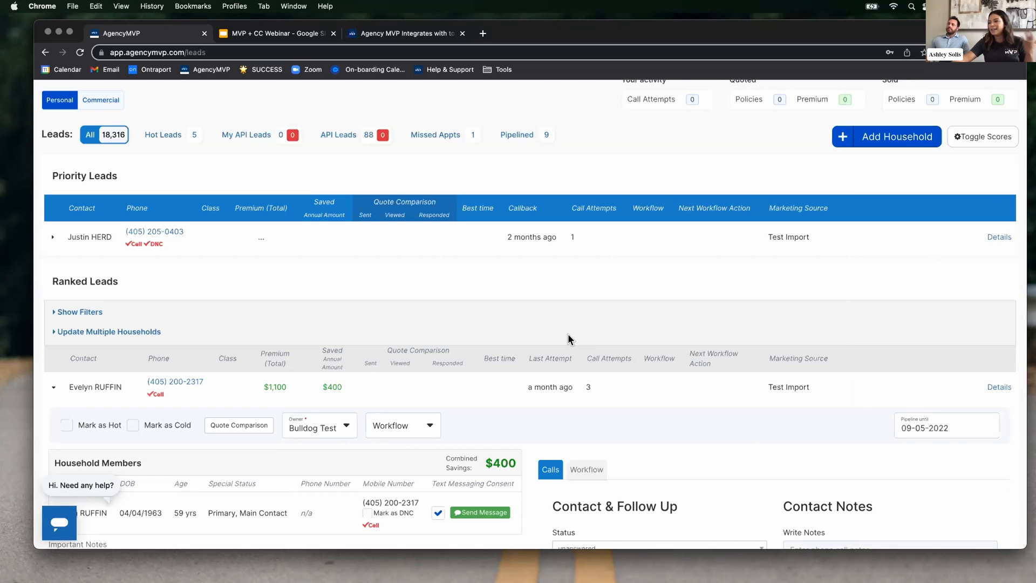